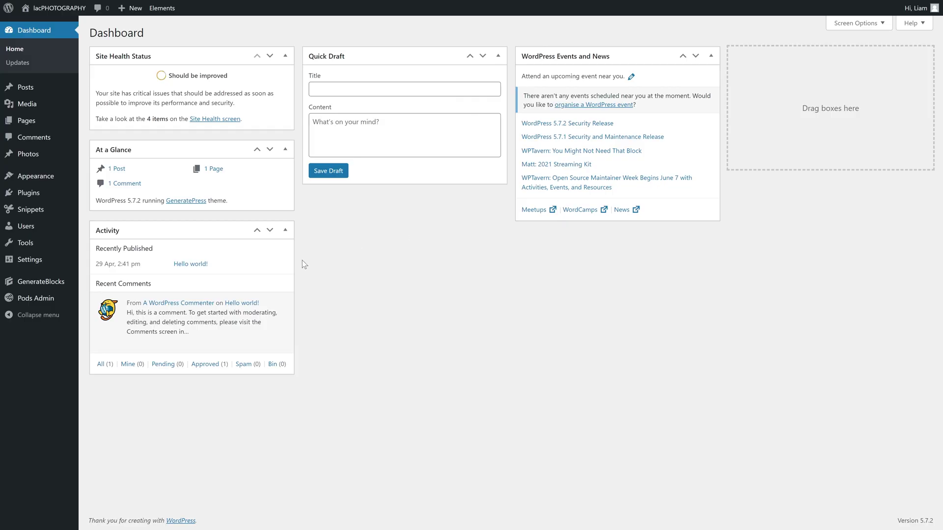
- Start a new menu named Galleries and list the galleries available to add
mouse_move(57, 176)
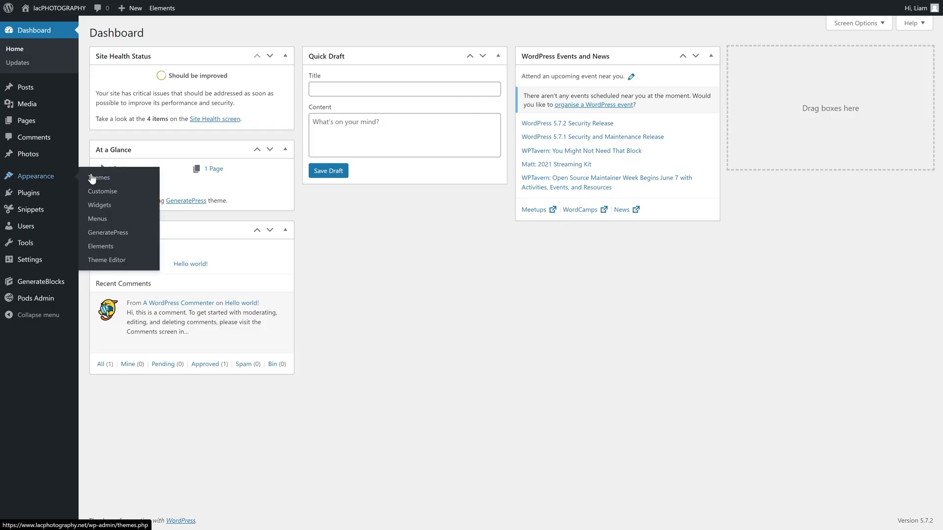
left_click(104, 222)
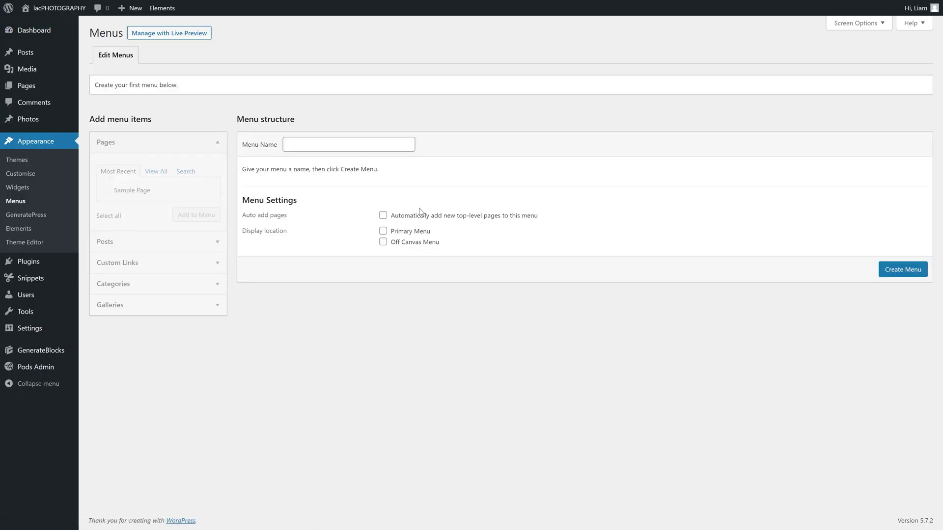
type("Galleries")
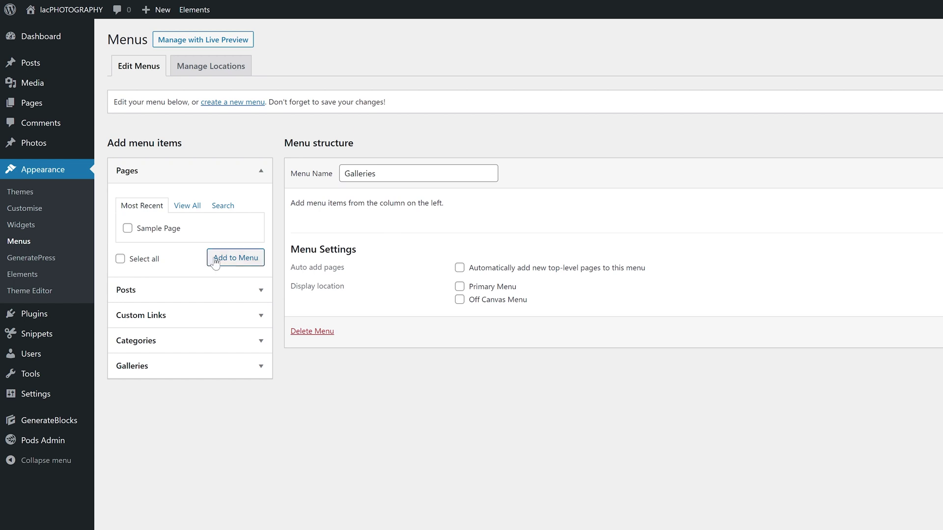
left_click(158, 314)
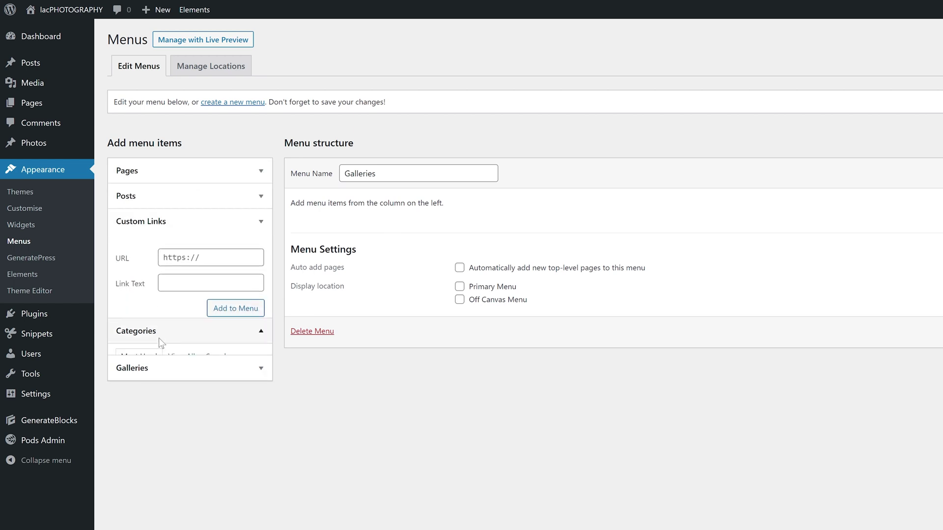
left_click(158, 338)
left_click(159, 380)
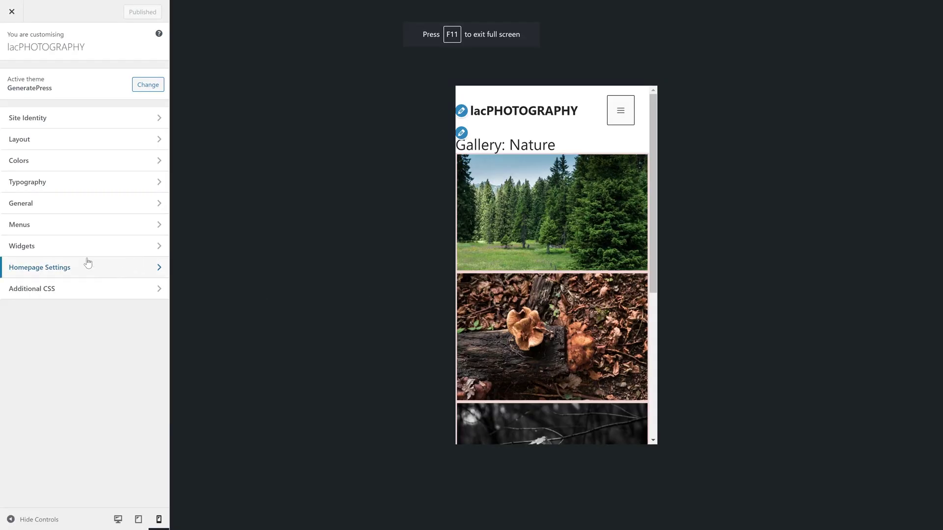
- Assign the Galleries menu to the Off Canvas Menu location
left_click(66, 228)
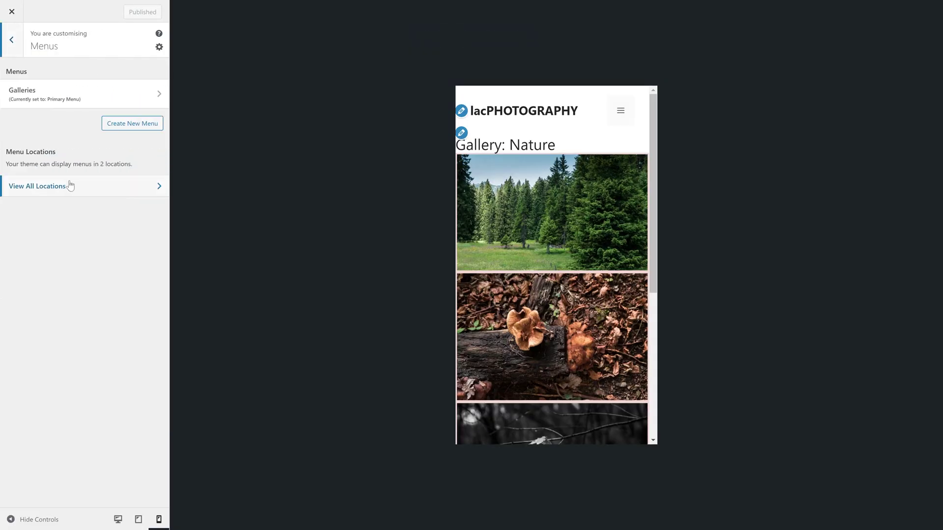
left_click(69, 185)
left_click(64, 212)
left_click(58, 239)
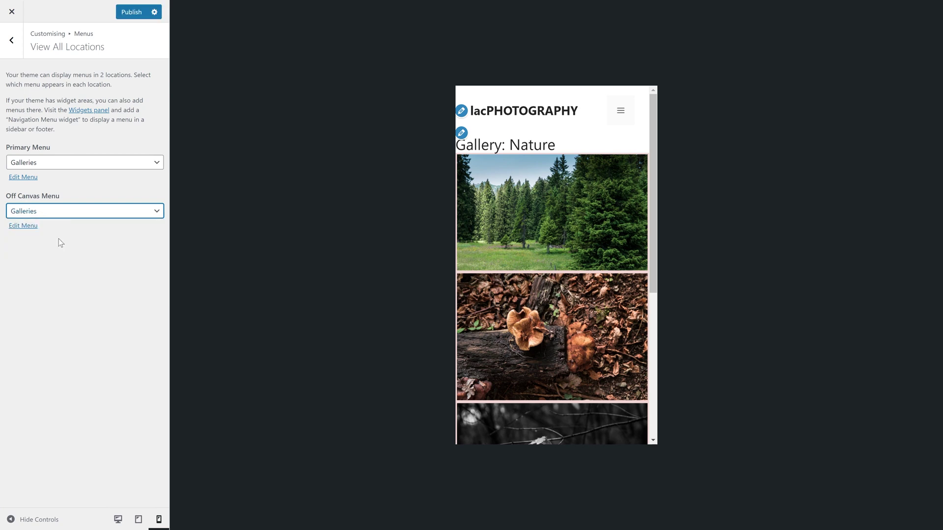
left_click(8, 42)
left_click(9, 39)
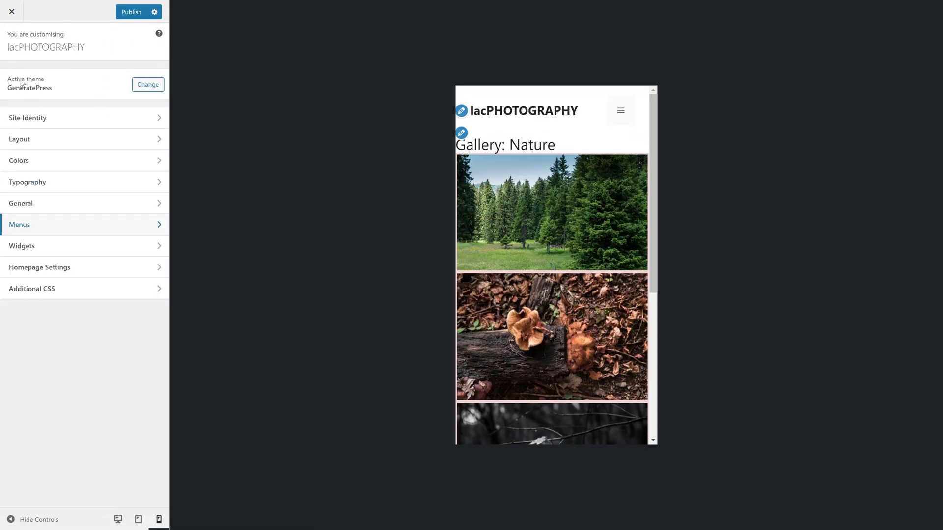
- Set the Off Canvas Panel to Mobile only with Overlay style and preview it
left_click(34, 143)
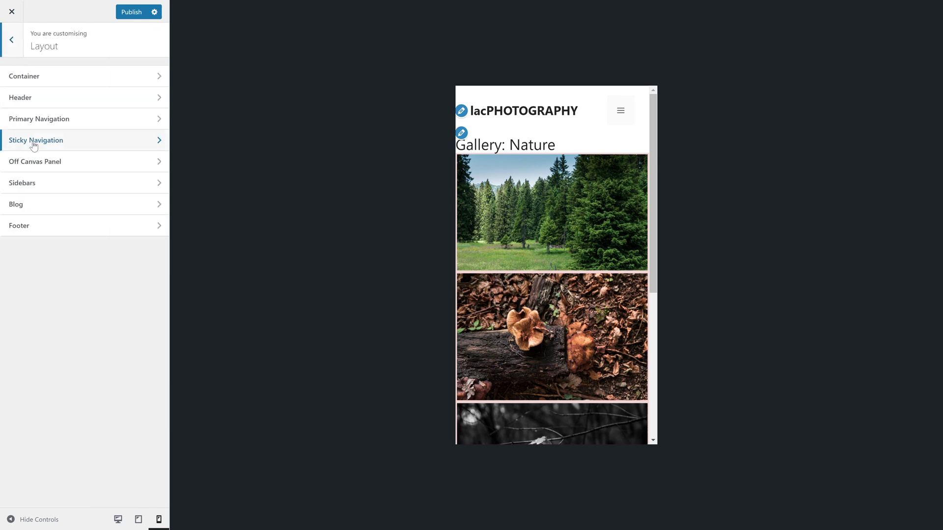
left_click(38, 161)
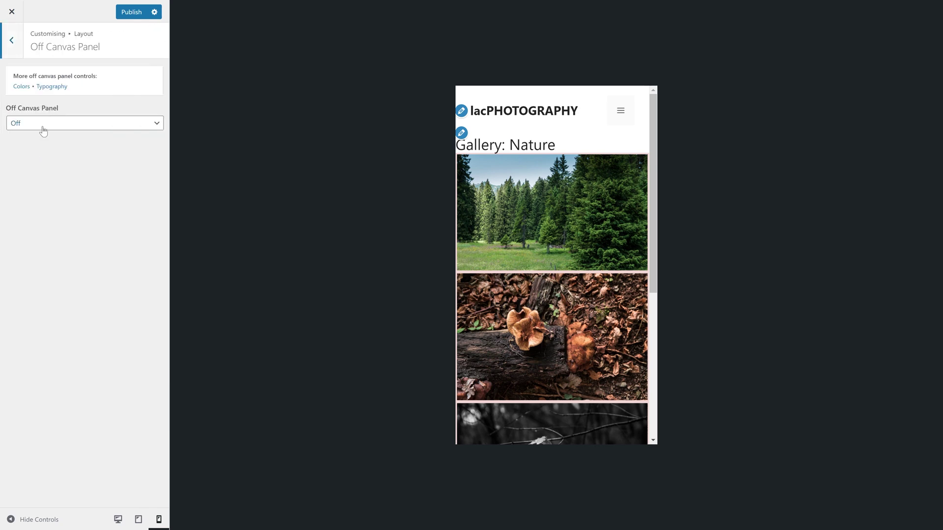
left_click(44, 130)
left_click(41, 140)
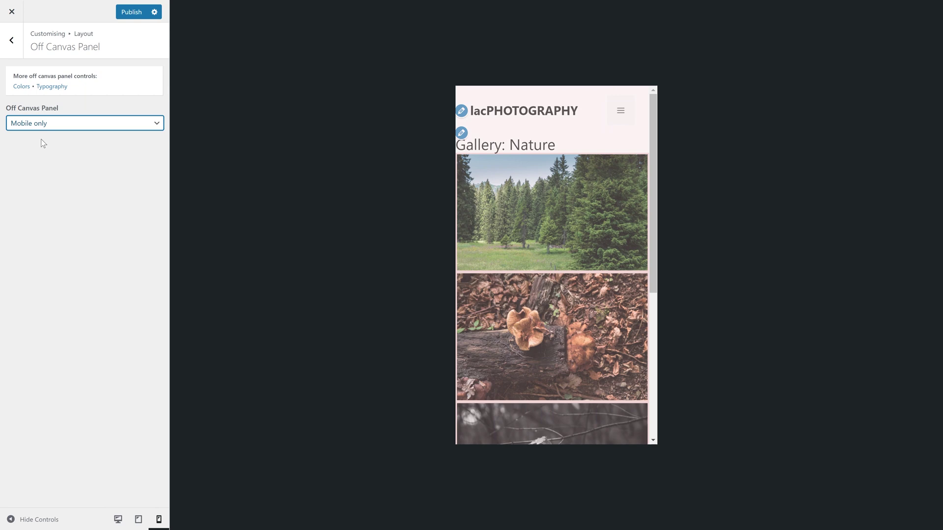
left_click(31, 192)
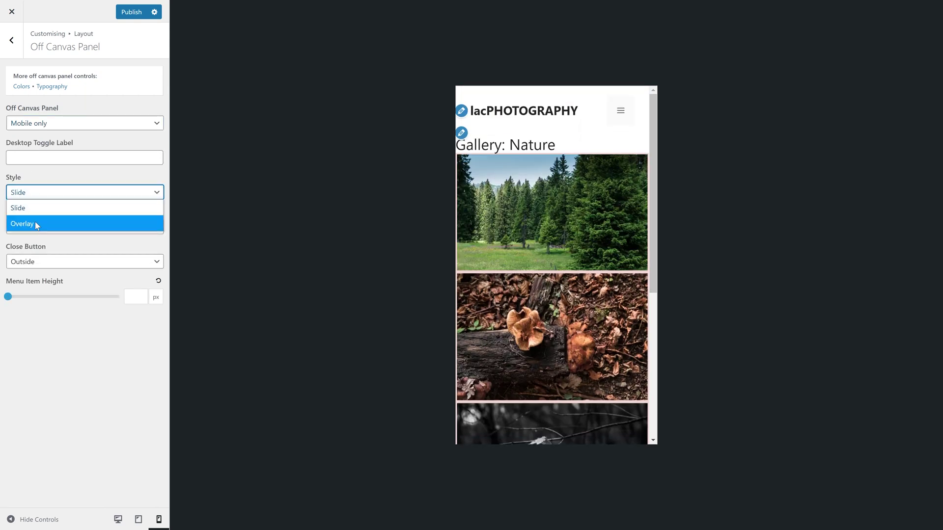
left_click(36, 224)
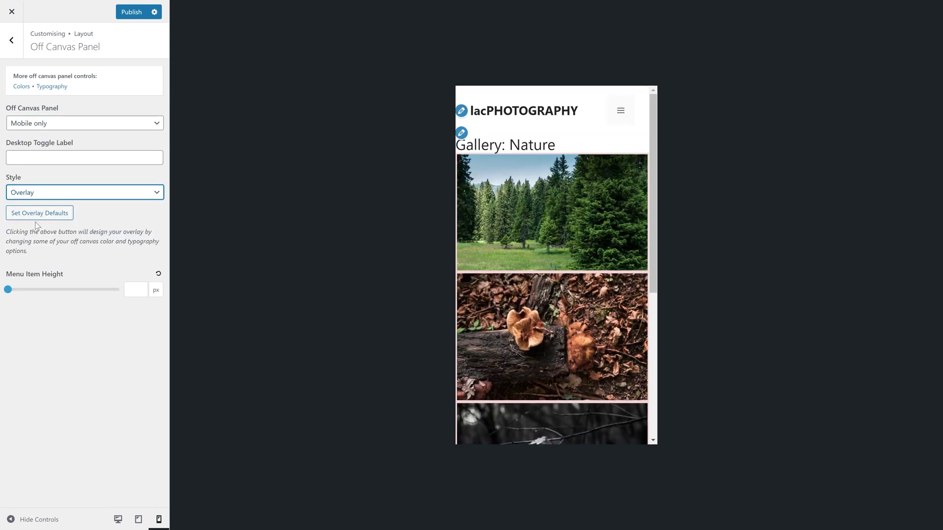
left_click(618, 122)
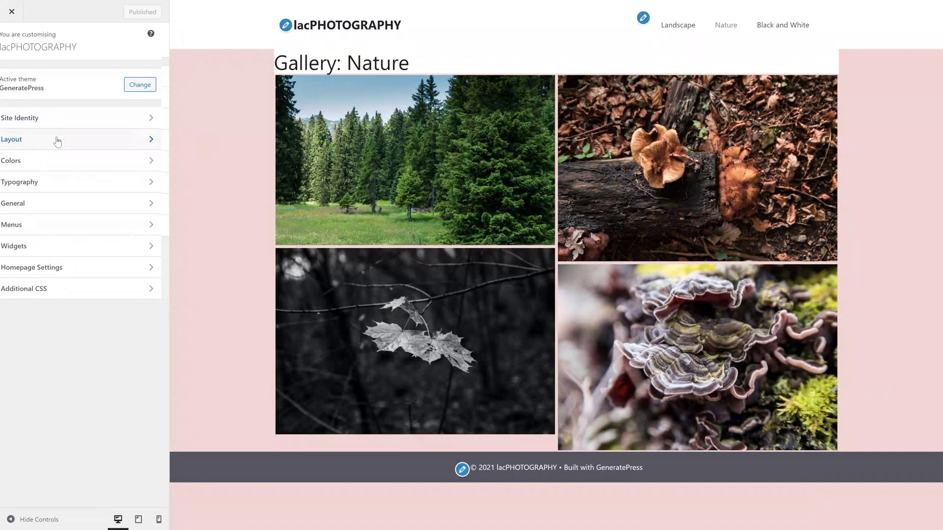
- Lower the primary navigation menu item height from 60 through 51, 44, 34 to 28 px
left_click(56, 127)
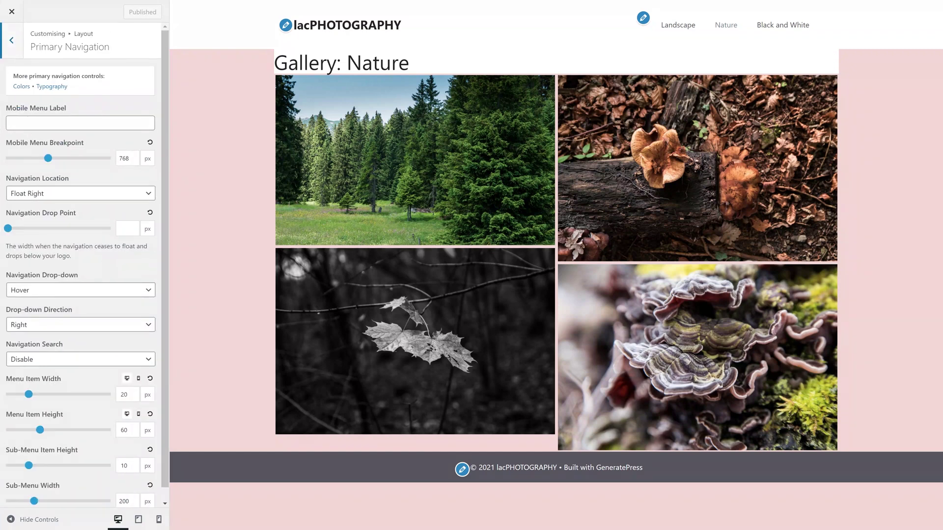
scroll(117, 349, "down", 1)
left_click(135, 420)
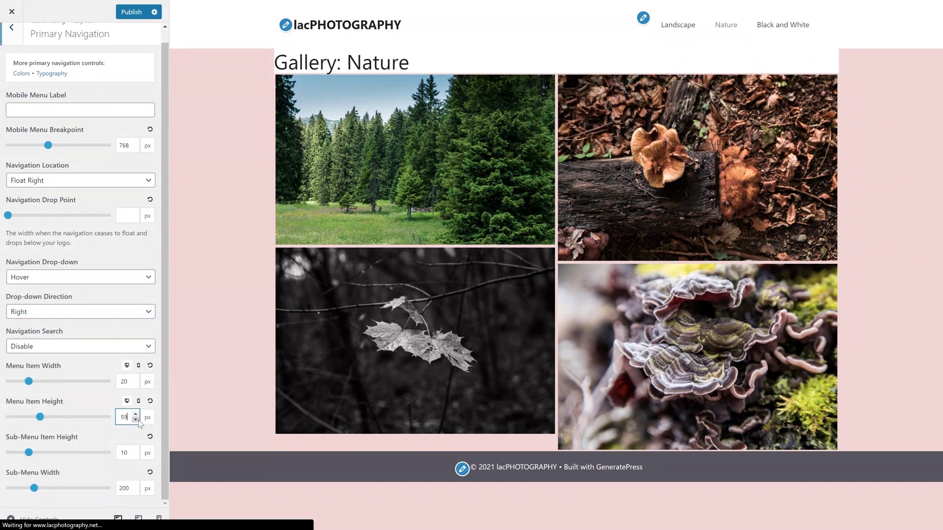
left_click(136, 420)
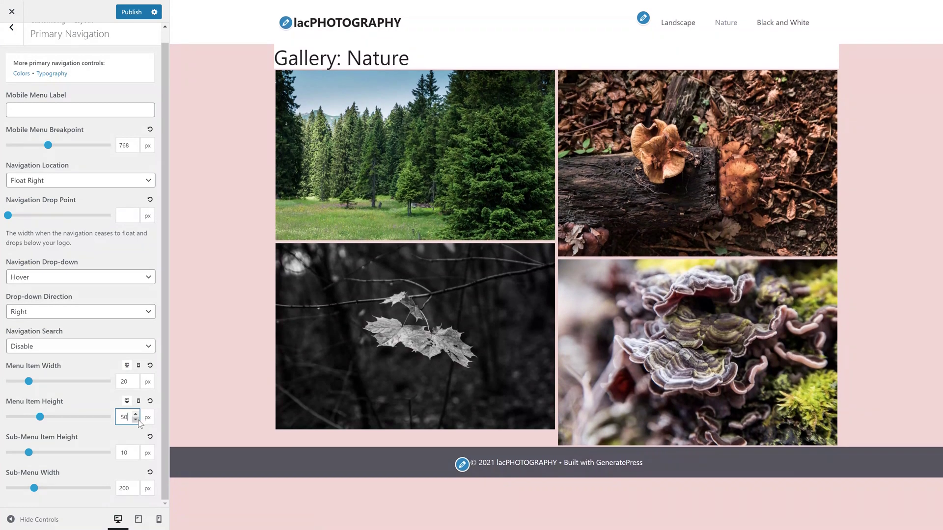
left_click(136, 420)
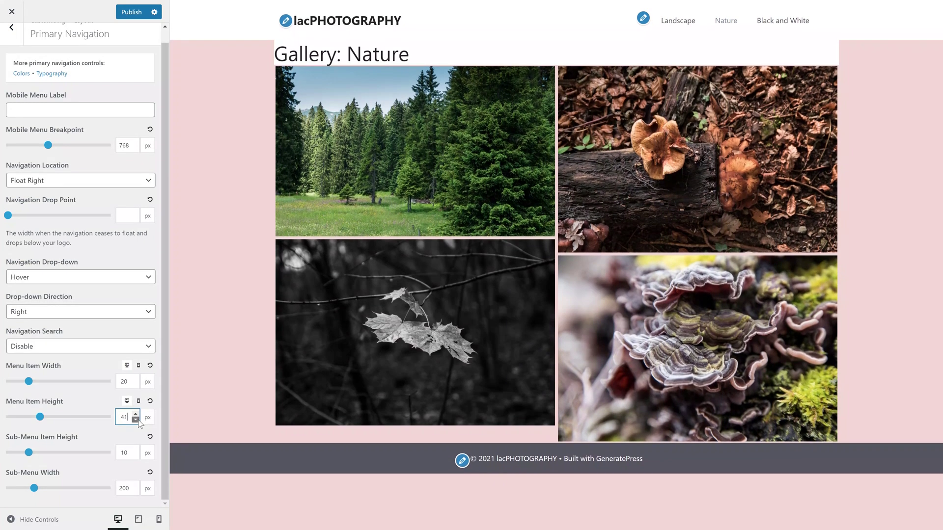
left_click(136, 420)
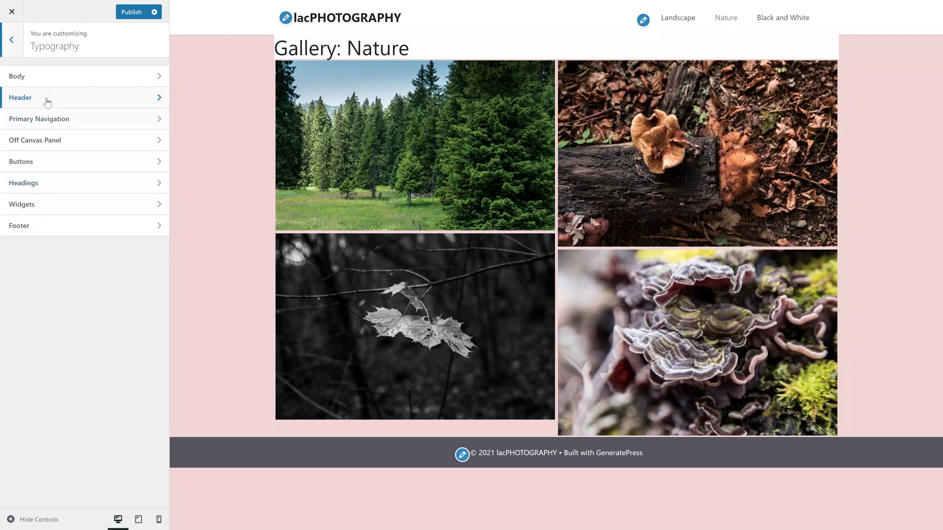
- Set the site title font weight to 300 in header typography
left_click(51, 103)
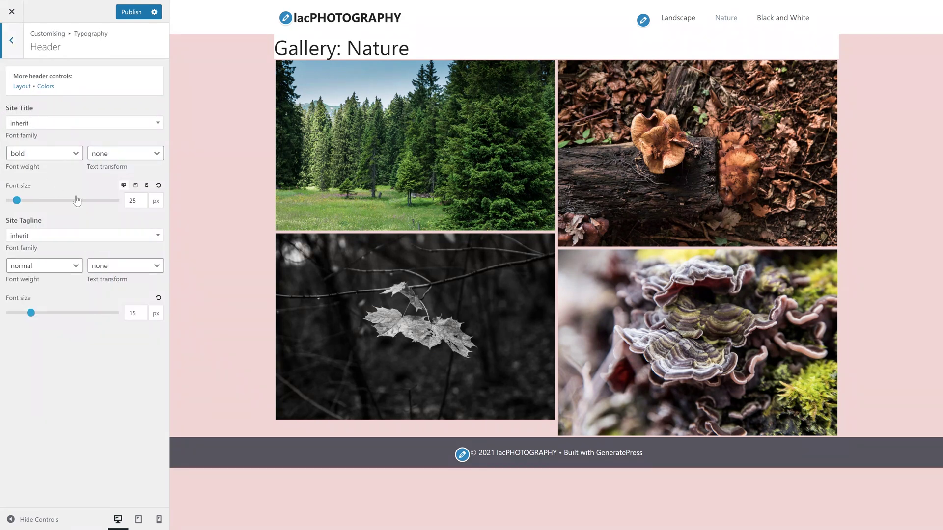
left_click(67, 157)
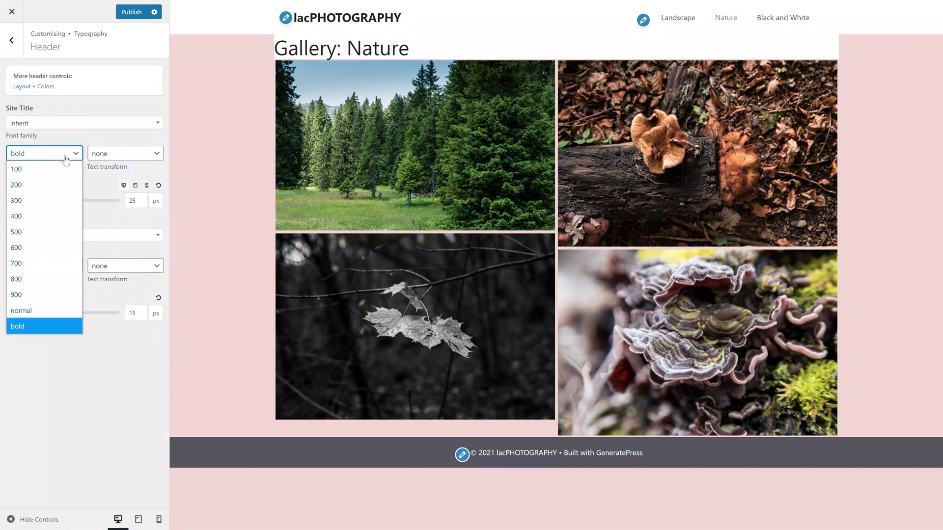
left_click(52, 197)
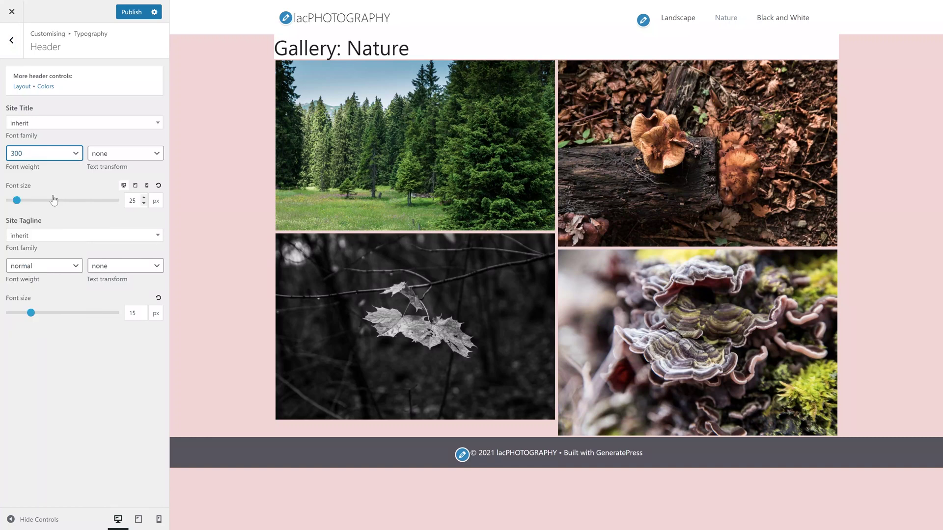
- Shrink the site title font size to 18 px
left_click(143, 203)
left_click(143, 203)
left_click(143, 203)
left_click(143, 203)
left_click(143, 204)
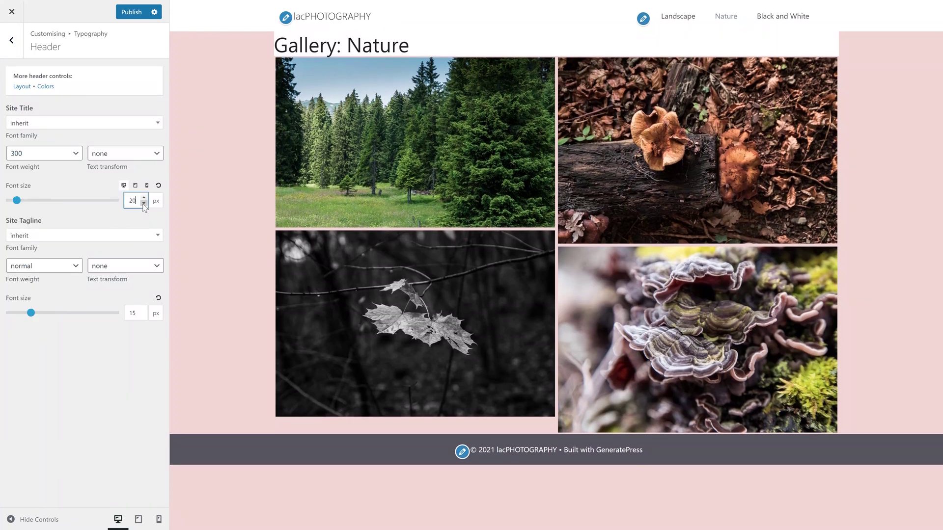
left_click(143, 204)
left_click(143, 203)
left_click(143, 204)
left_click(144, 204)
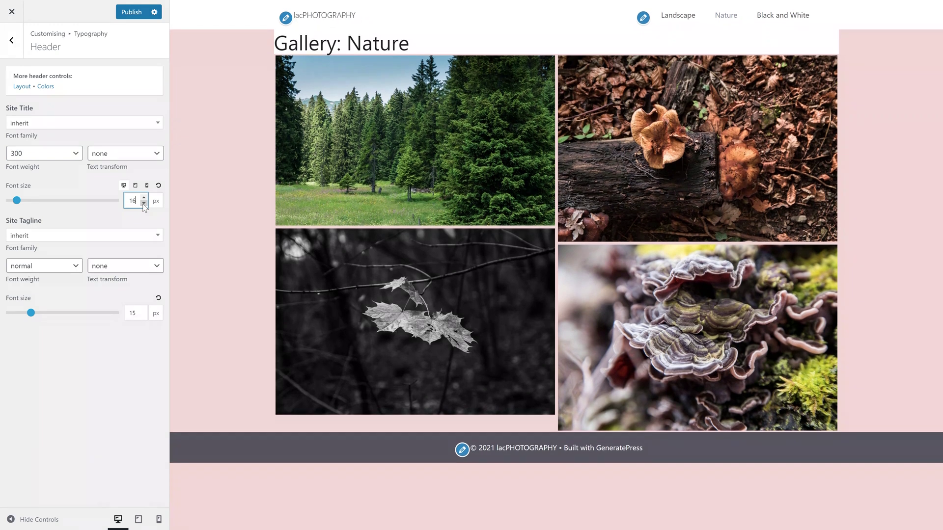
left_click(143, 198)
left_click(144, 197)
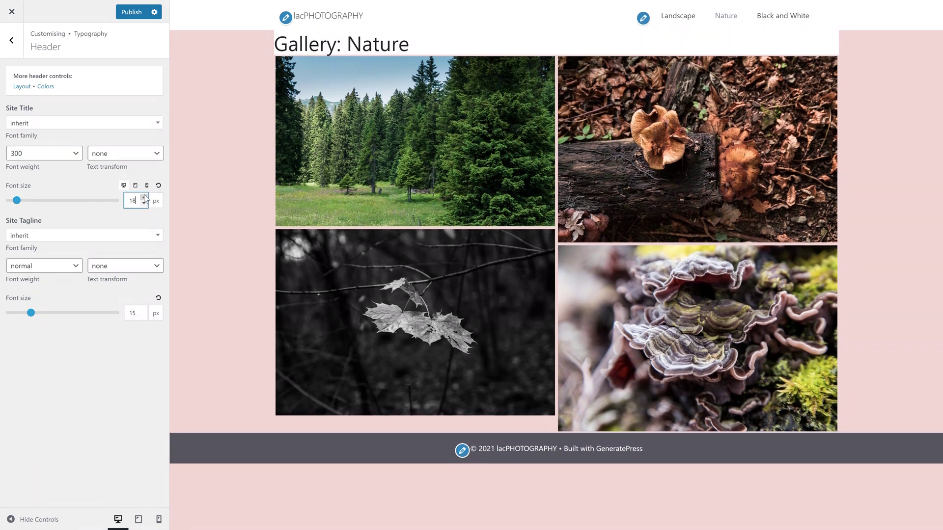
left_click(89, 213)
left_click(9, 44)
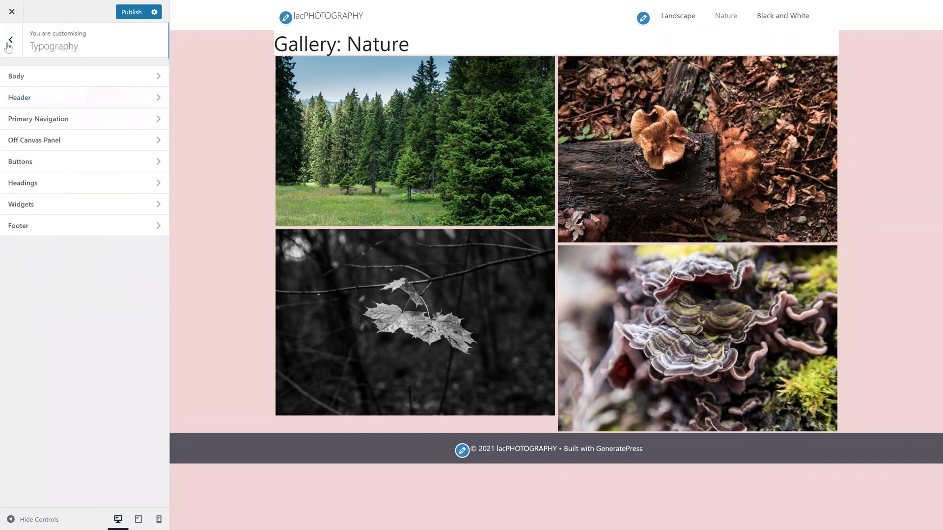
left_click(10, 42)
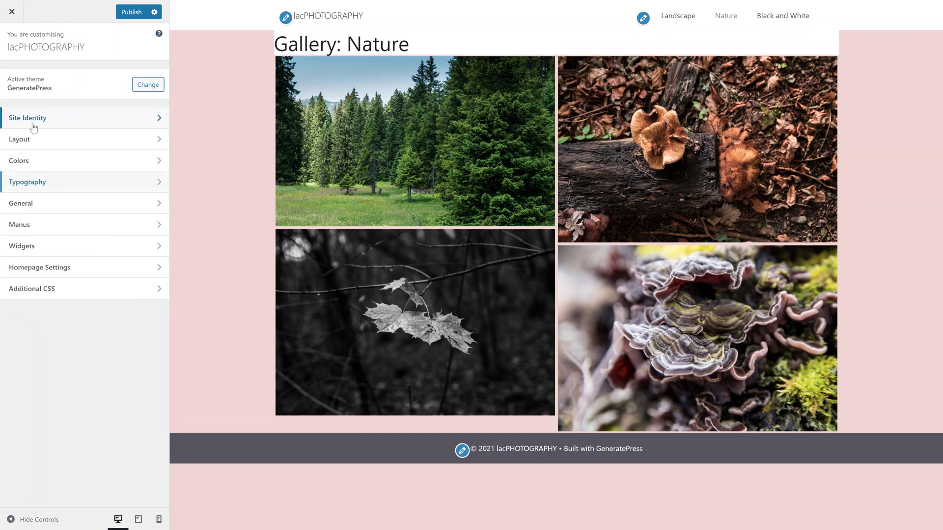
- Replace the tagline with 'Swiss landscape photography' and untick Hide Site Tagline
left_click(33, 118)
left_click_drag(98, 144, 8, 144)
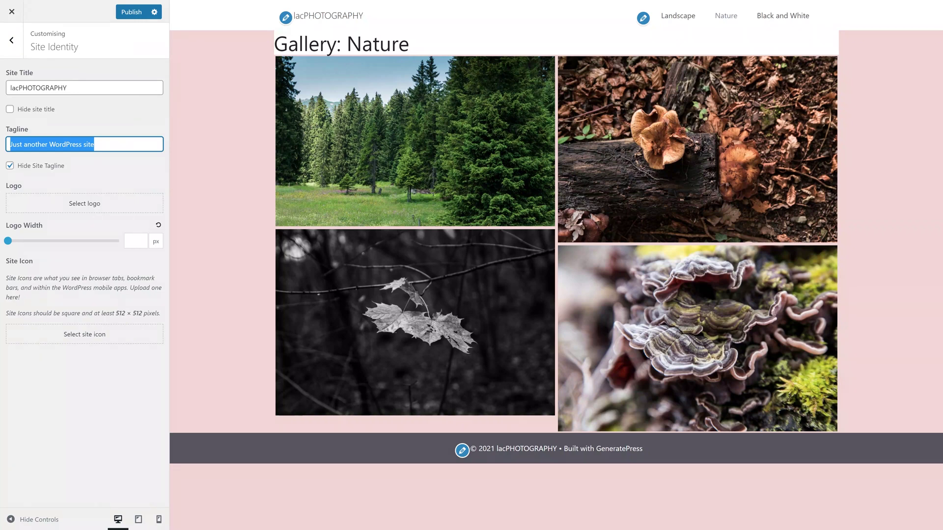
type("Swiss landscape photograp")
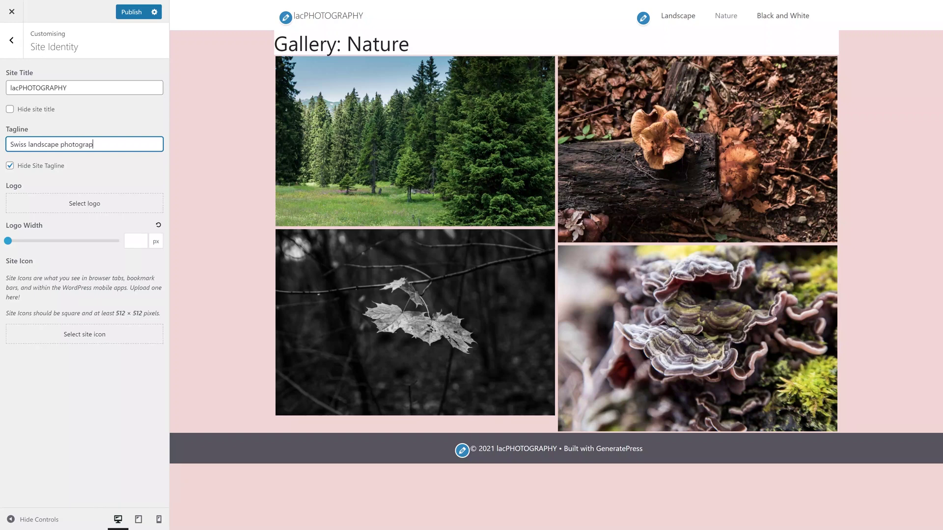
left_click(53, 167)
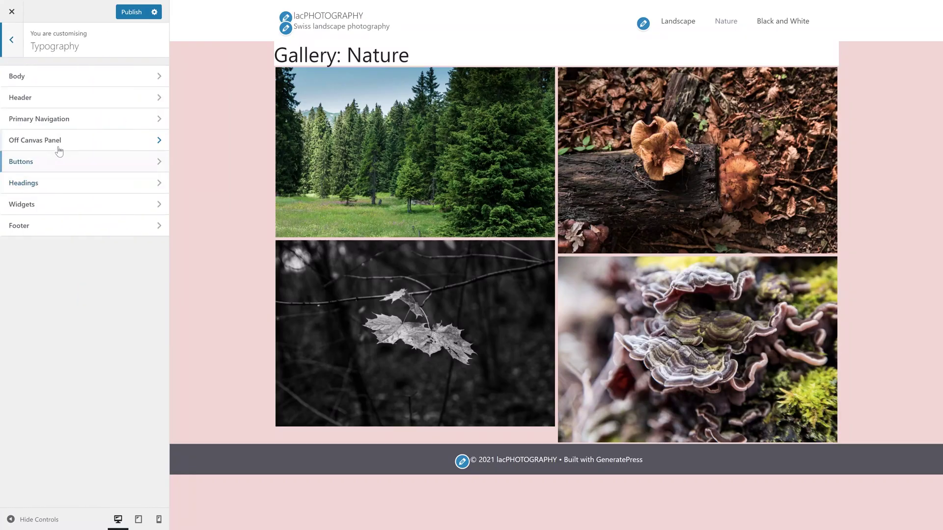
- Give the tagline weight 300, uppercase text and 12 px size, then preview at mobile width
left_click(60, 106)
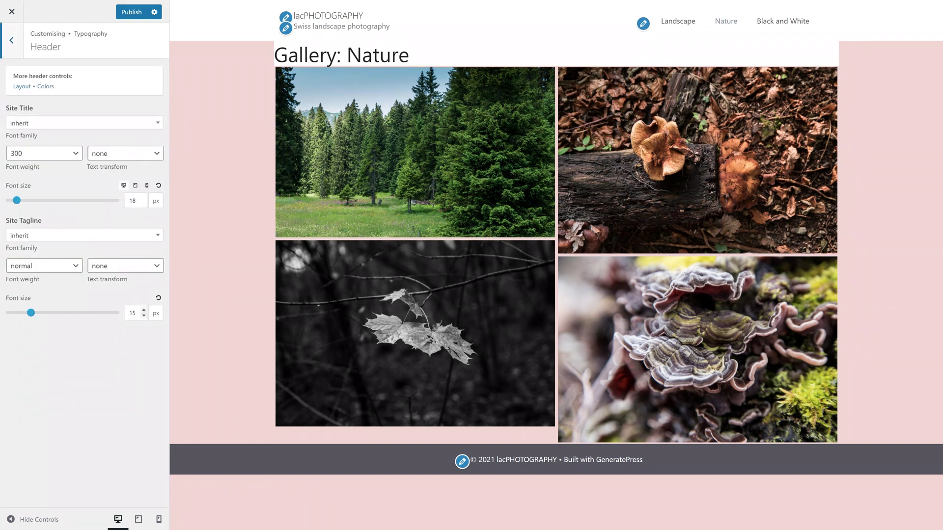
left_click(144, 315)
left_click(48, 268)
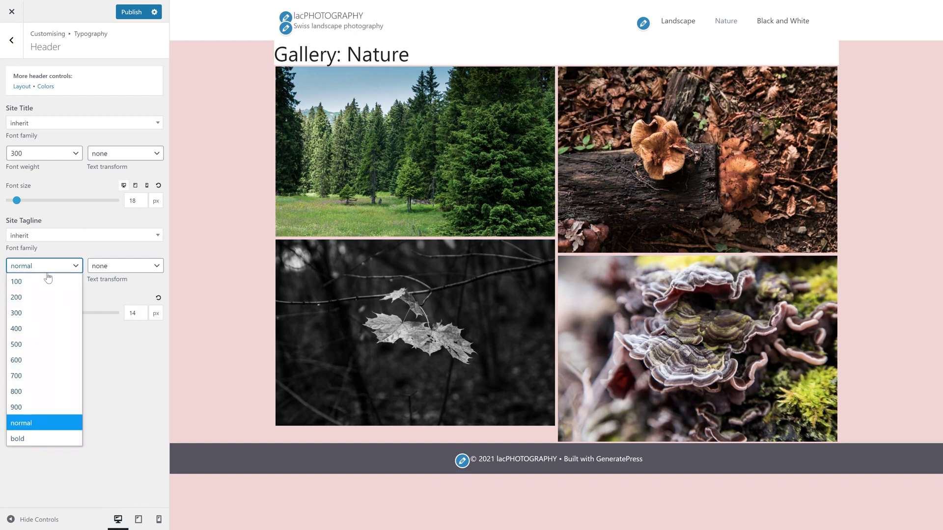
left_click(36, 313)
key("Tab")
key("c")
left_click(113, 266)
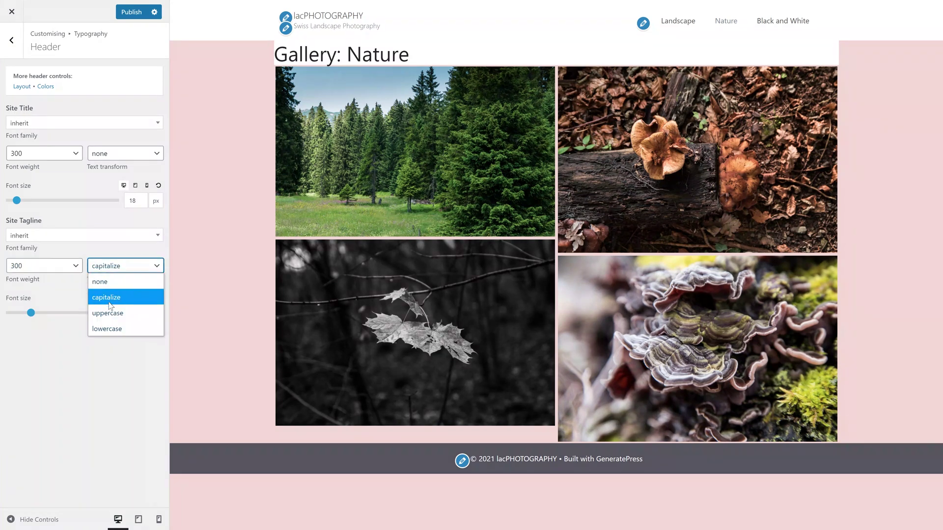
left_click(110, 312)
left_click(144, 315)
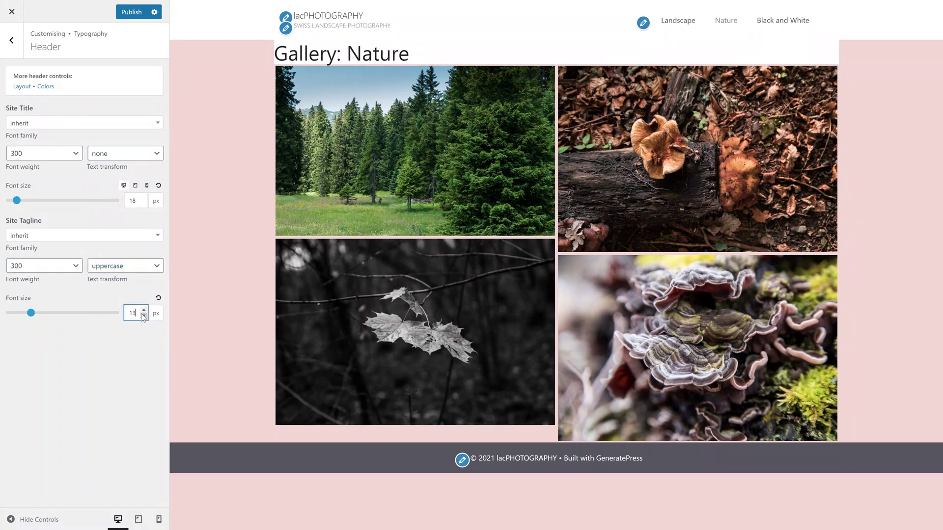
left_click(143, 315)
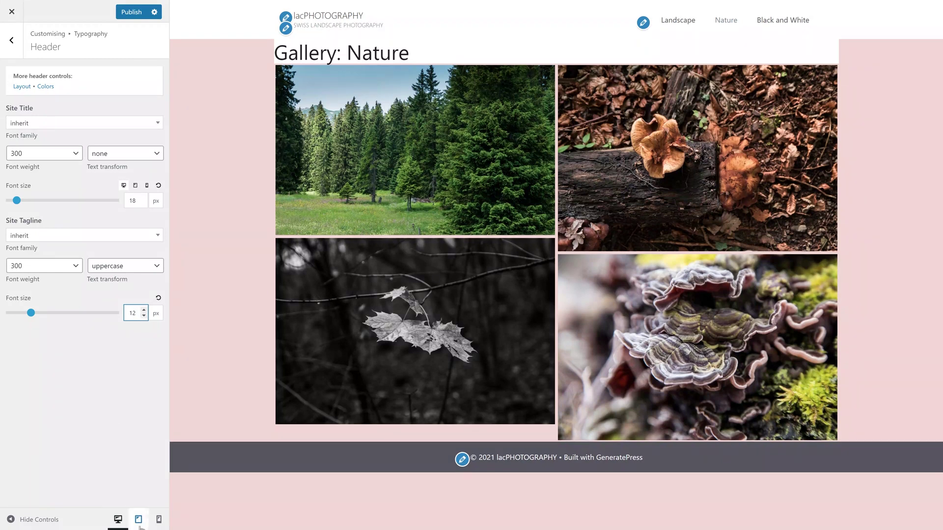
left_click(156, 521)
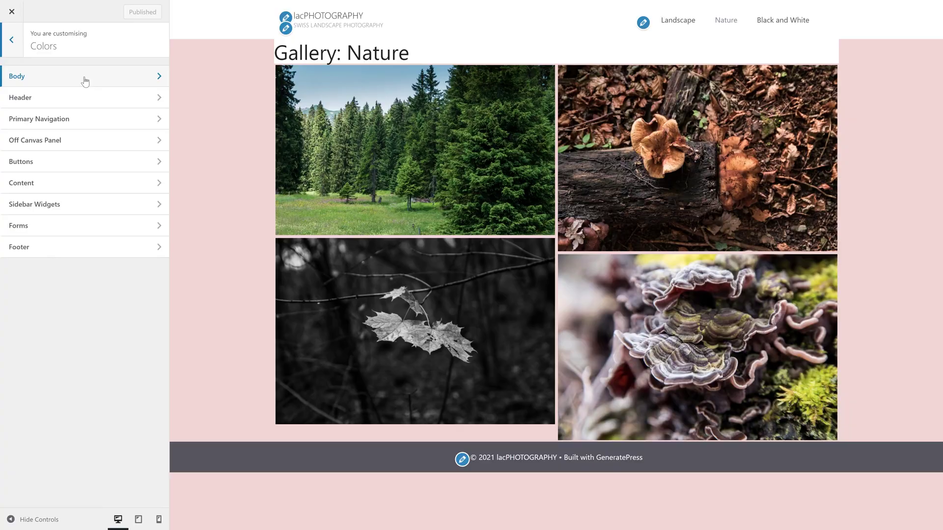
- Set the header background to dark grey and the header text to white
left_click(87, 101)
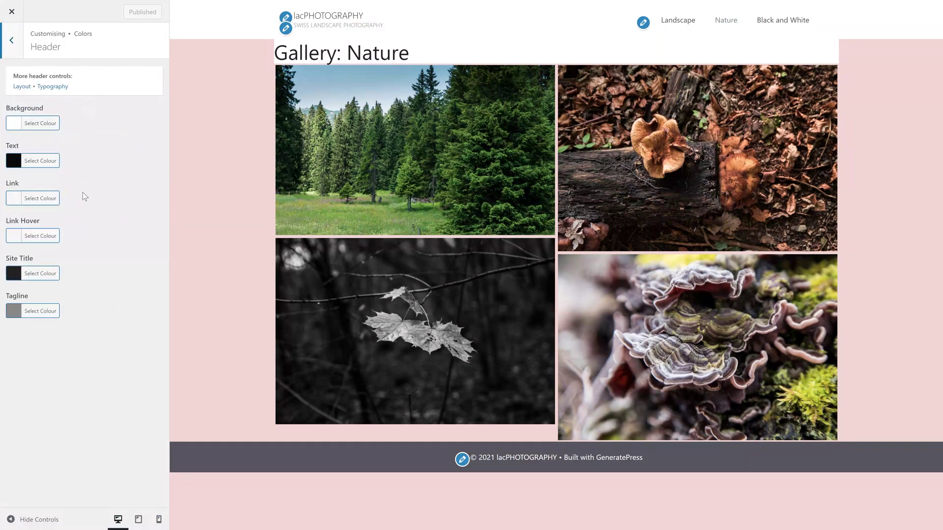
left_click(40, 128)
double_click(87, 123)
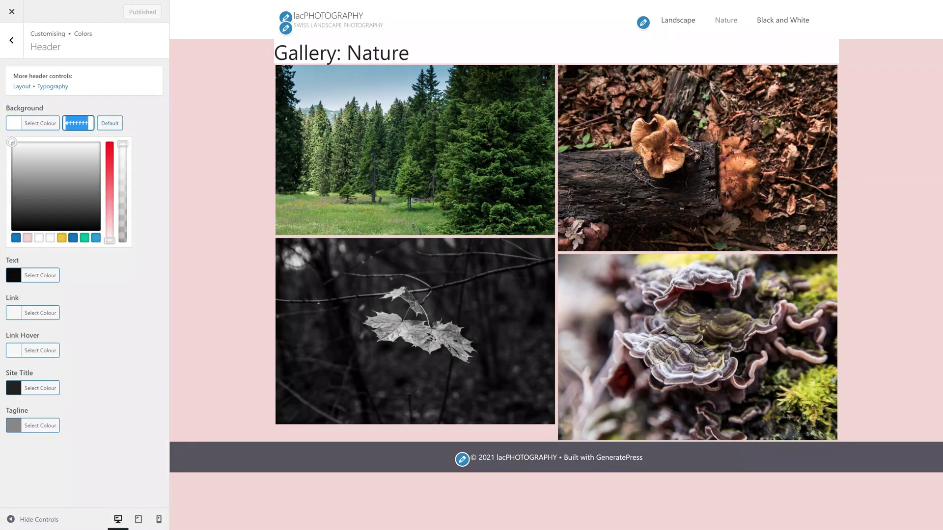
key("ctrl+v")
left_click(44, 125)
left_click(54, 161)
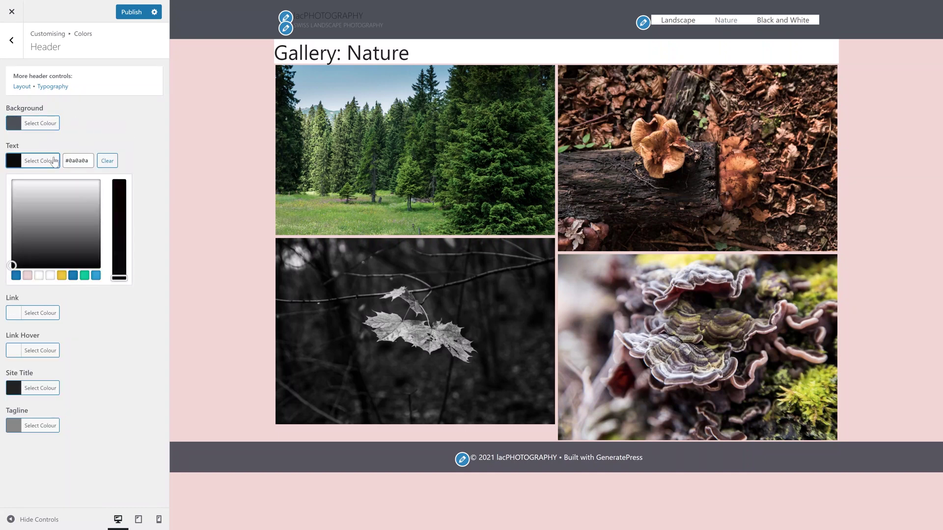
left_click(8, 177)
left_click(40, 161)
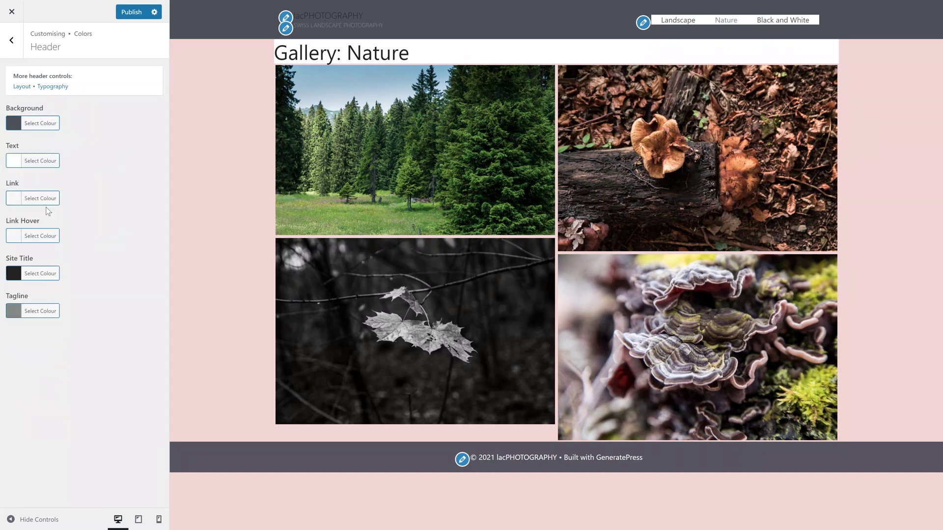
- Make the site title white and the tagline light grey #e0e0e0
left_click(43, 275)
left_click(12, 294)
left_click(41, 273)
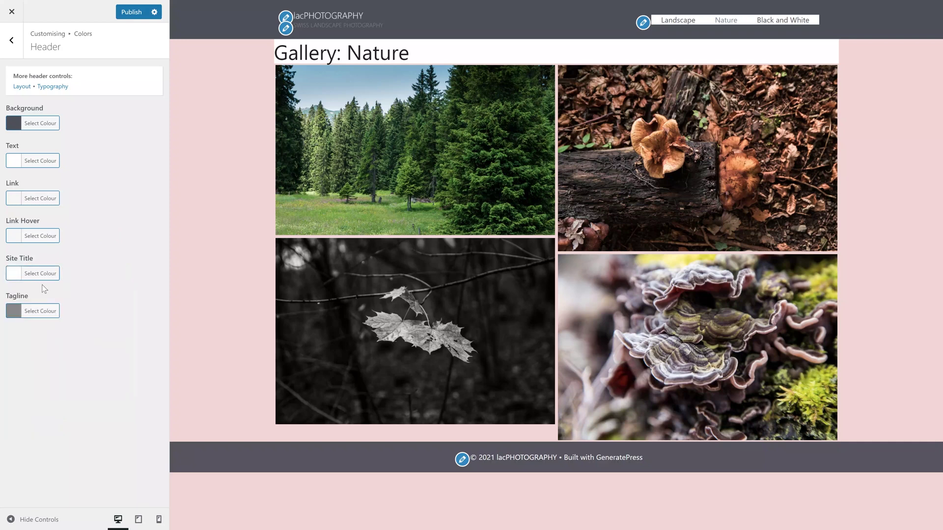
left_click(49, 314)
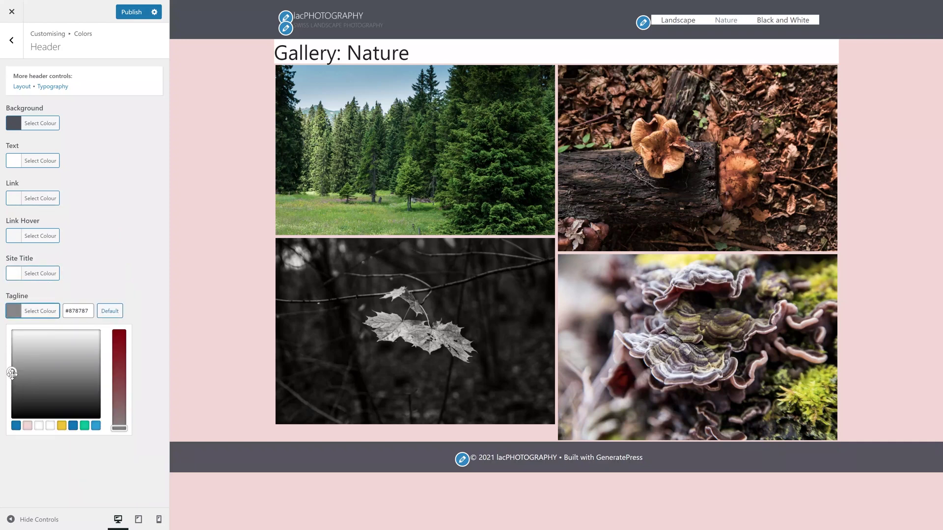
left_click_drag(11, 373, 6, 348)
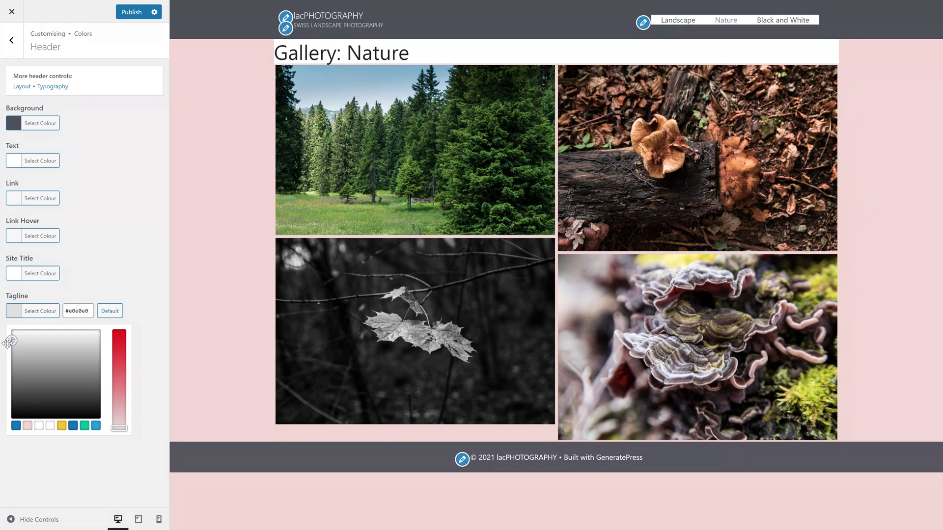
left_click(39, 314)
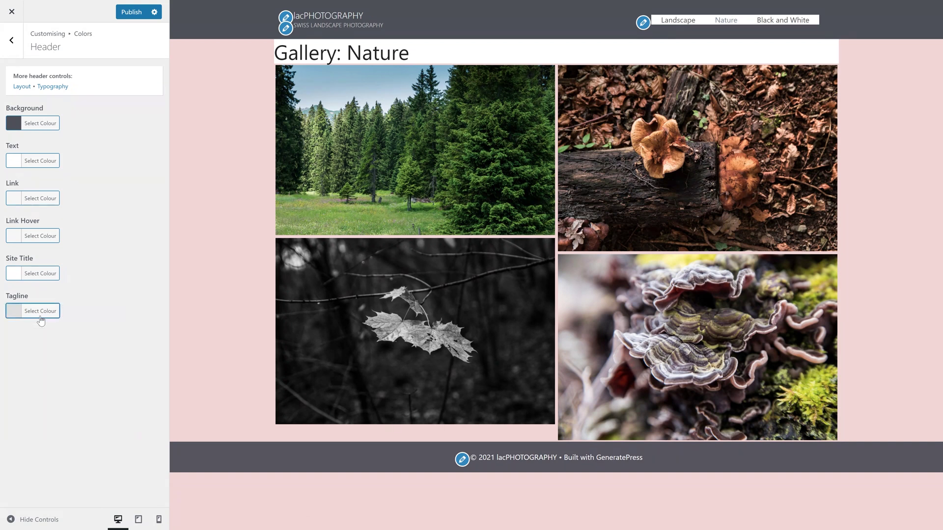
left_click(12, 44)
- Set the primary navigation item background to #4d5159 and item text to white
left_click(57, 123)
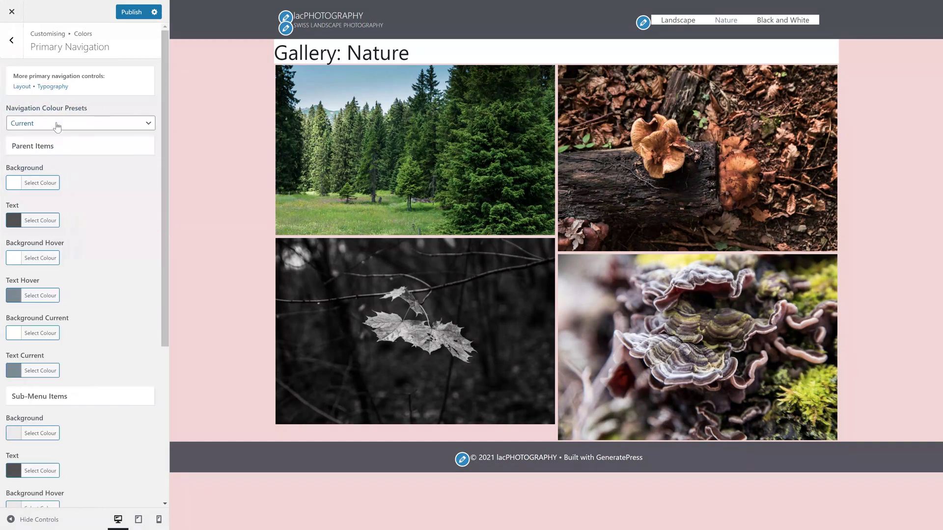
left_click(54, 192)
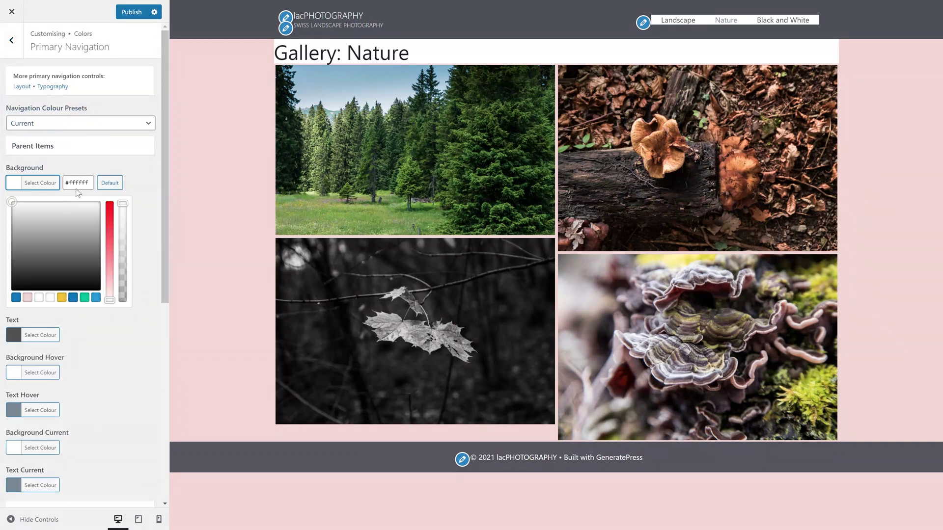
left_click(78, 182)
type("#4d5159")
left_click(31, 185)
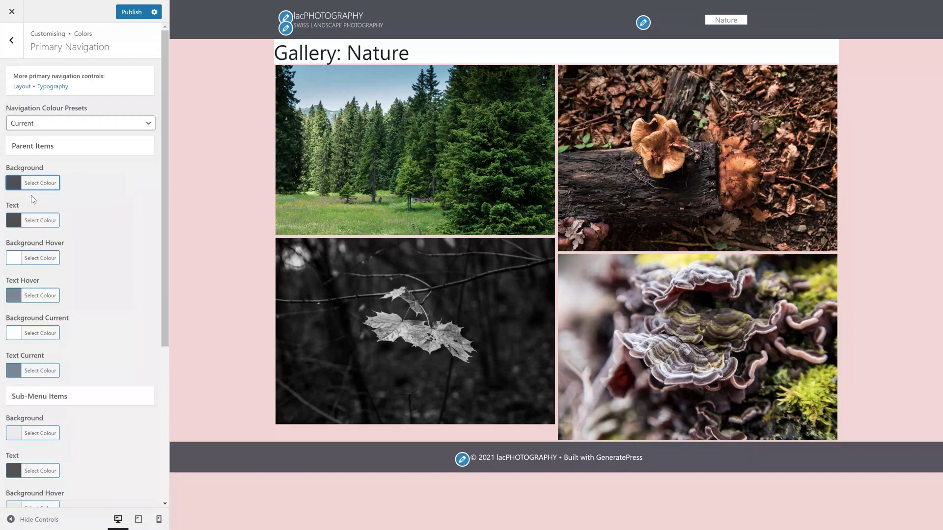
left_click(34, 225)
left_click(11, 240)
left_click(27, 234)
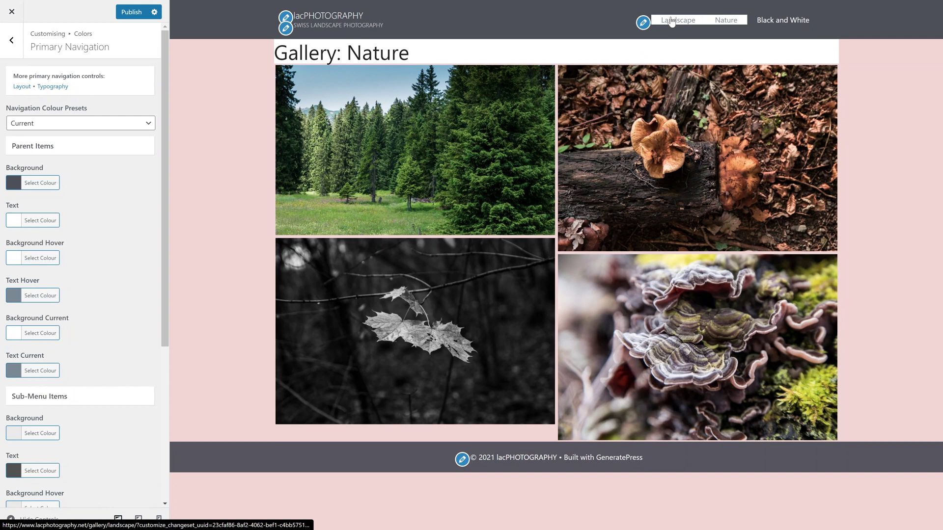
scroll(101, 273, "down", 1)
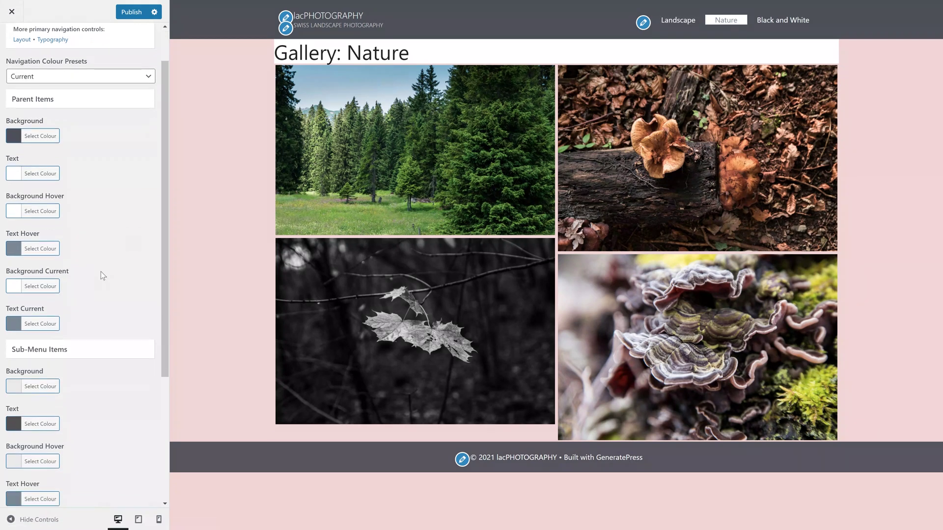
left_click(39, 284)
left_click(49, 287)
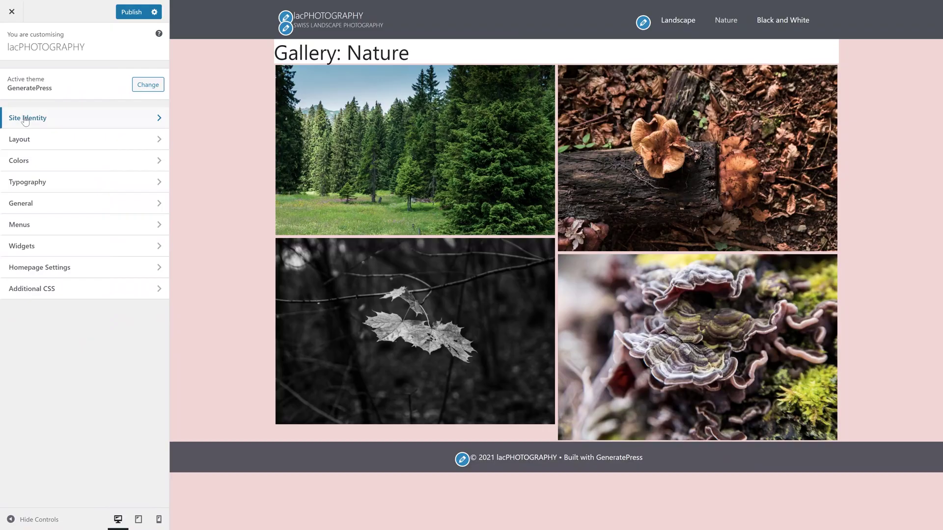
- Reduce the header's top and bottom padding to 10
left_click(28, 140)
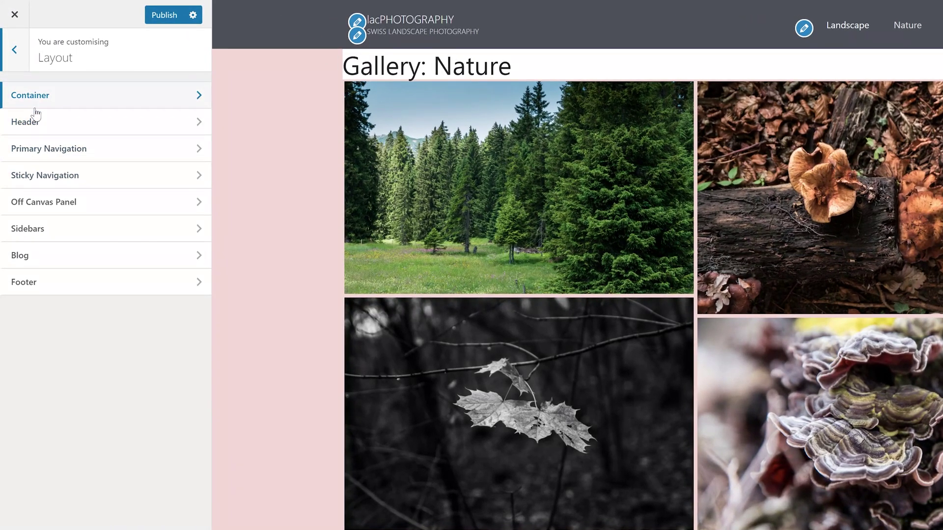
left_click(31, 107)
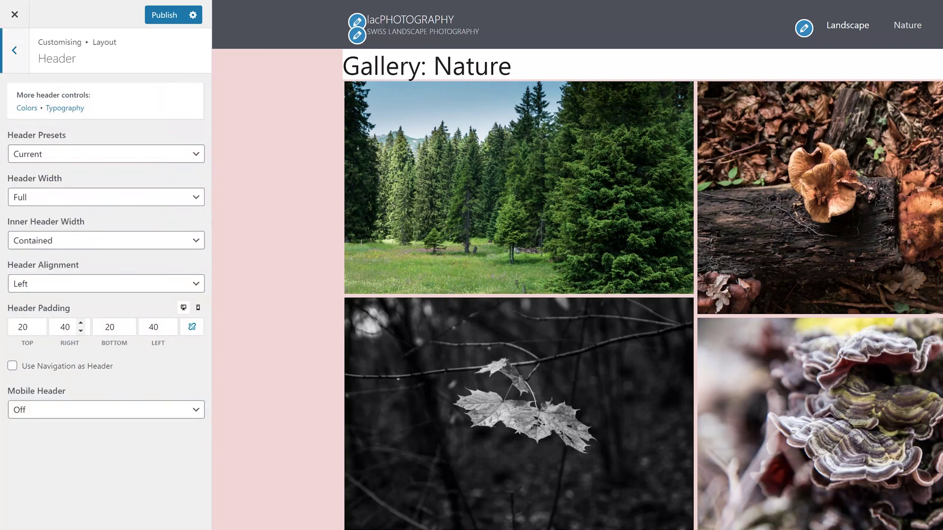
left_click(38, 331)
left_click(37, 331)
left_click(127, 331)
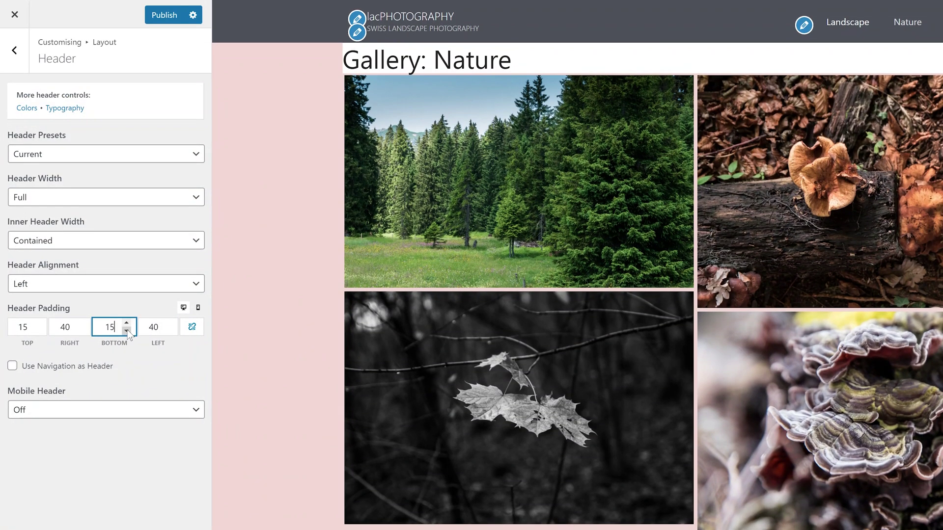
left_click(127, 331)
left_click(127, 331)
left_click(126, 331)
left_click(126, 331)
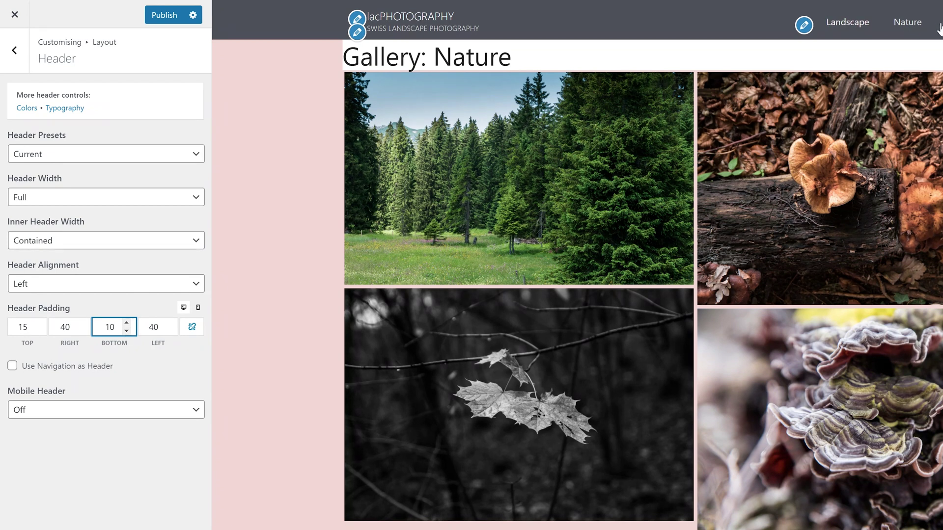
left_click(37, 331)
left_click(37, 331)
left_click(37, 331)
left_click(38, 331)
left_click(37, 331)
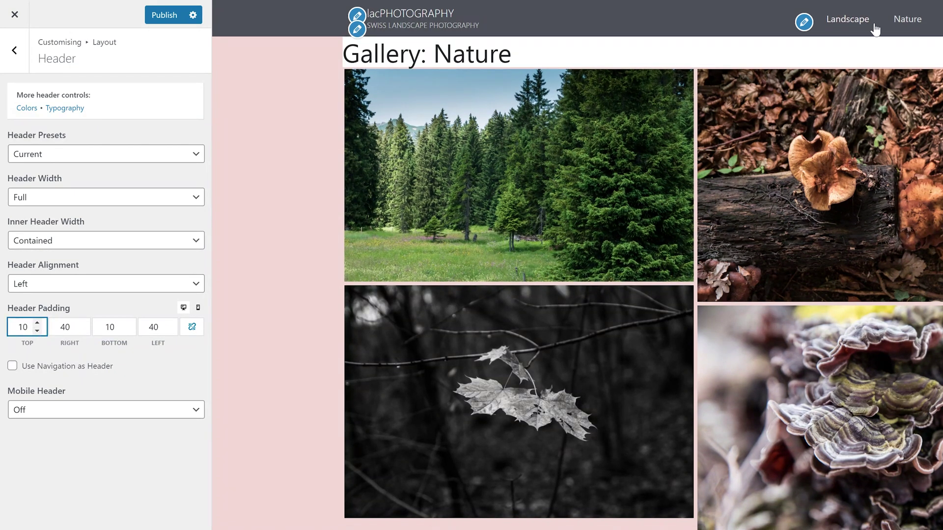
- Set the header's right and left padding to 0, then show the mobile padding values
key("Tab")
type("0")
key("Tab")
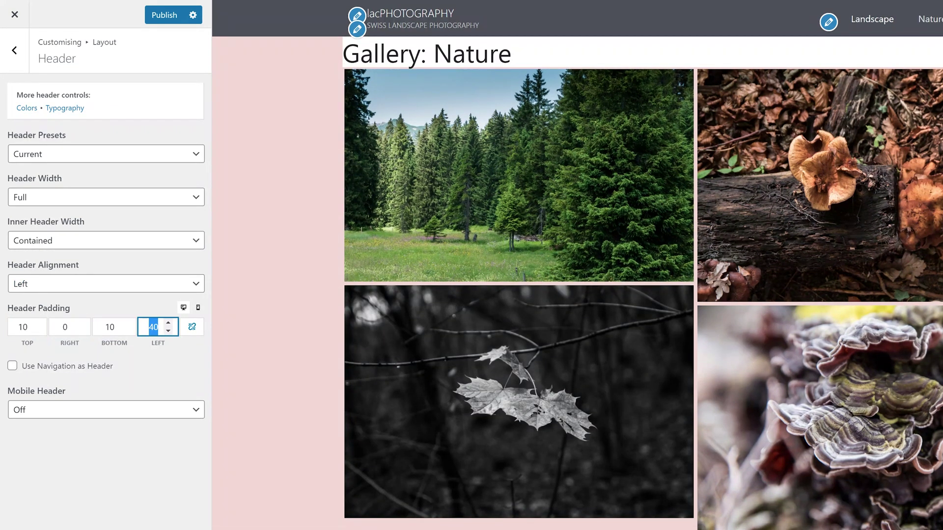
type("0")
left_click(151, 431)
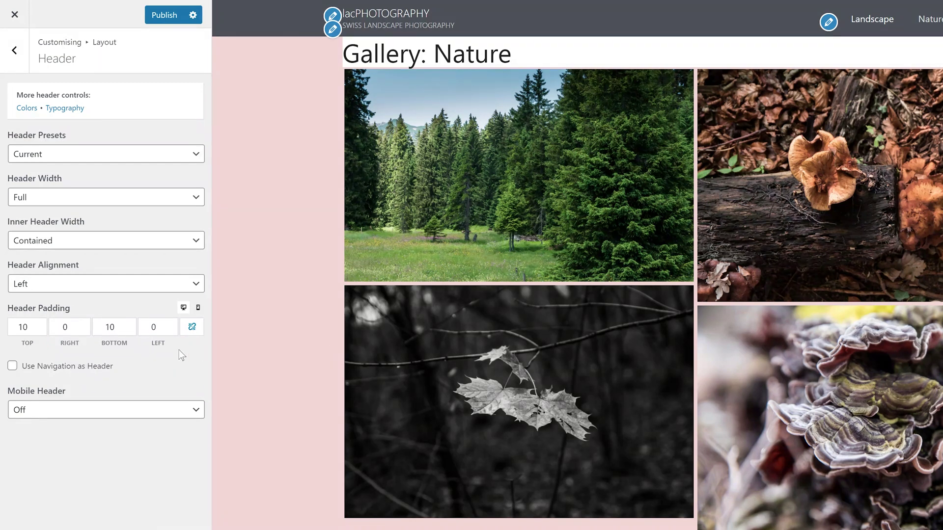
left_click(199, 309)
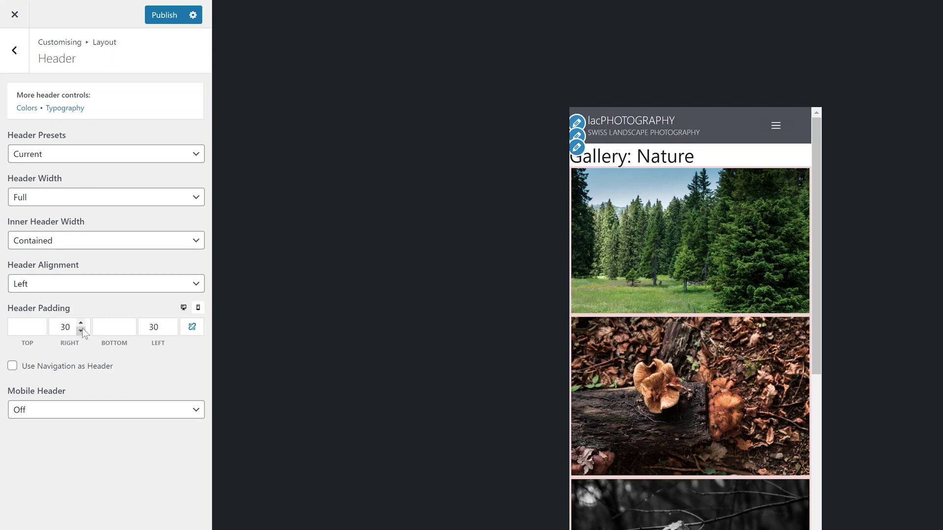
- Give the overlay menu a pale pink hover text colour and light grey current item text
left_click(774, 128)
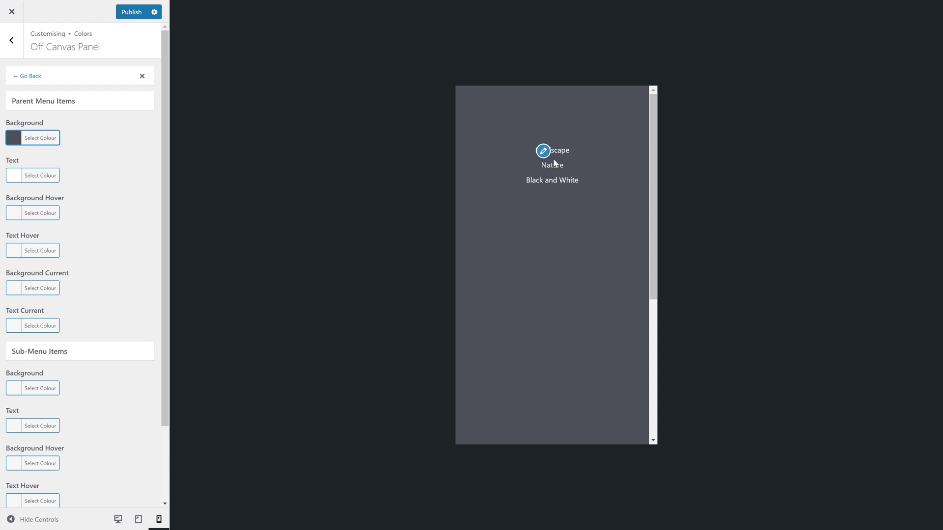
left_click(41, 251)
left_click(25, 275)
left_click(47, 251)
left_click(34, 328)
left_click_drag(10, 433, 2, 355)
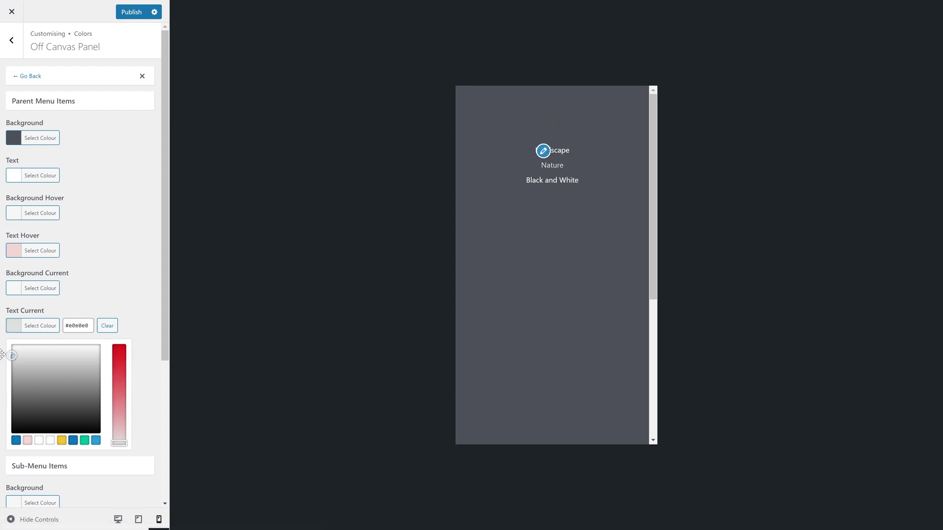
left_click(2, 354)
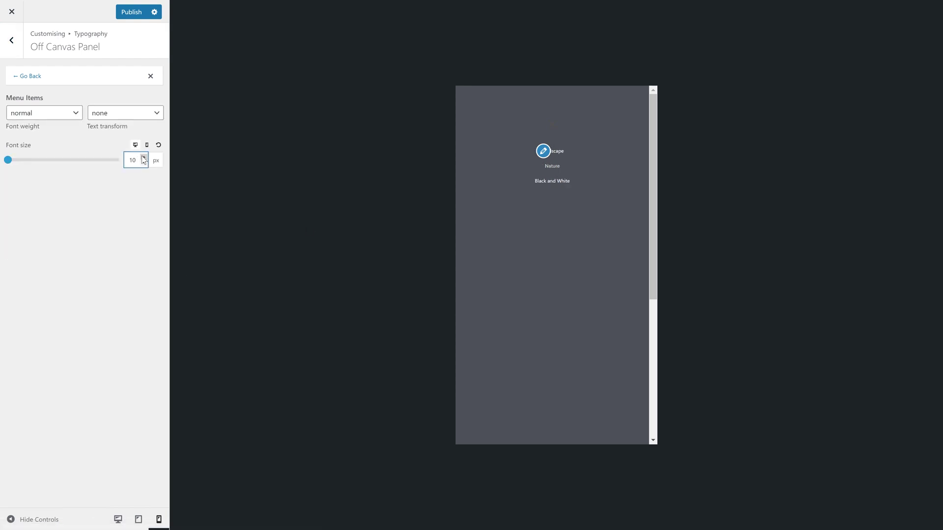
- Increase the overlay menu font size to 18
left_click(144, 158)
left_click(143, 157)
left_click(144, 158)
left_click(143, 158)
left_click(144, 158)
left_click(143, 157)
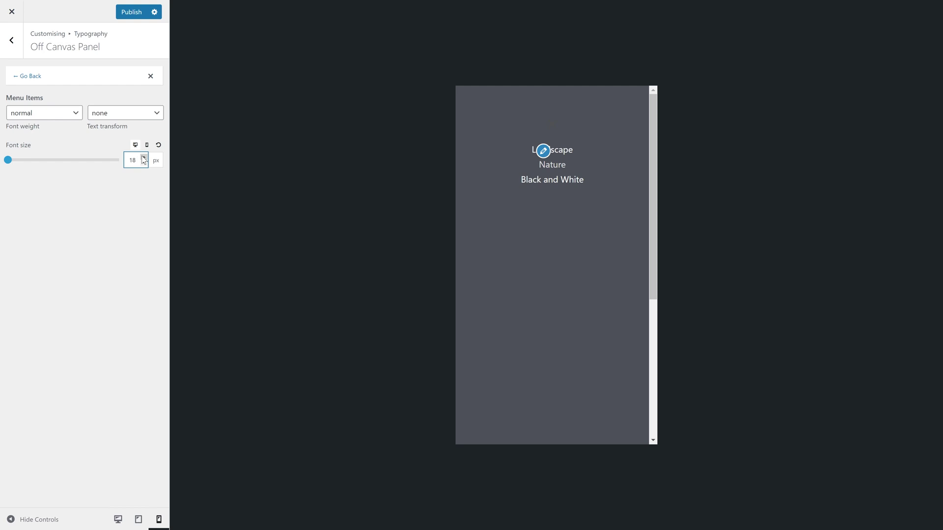
left_click(143, 157)
left_click(144, 158)
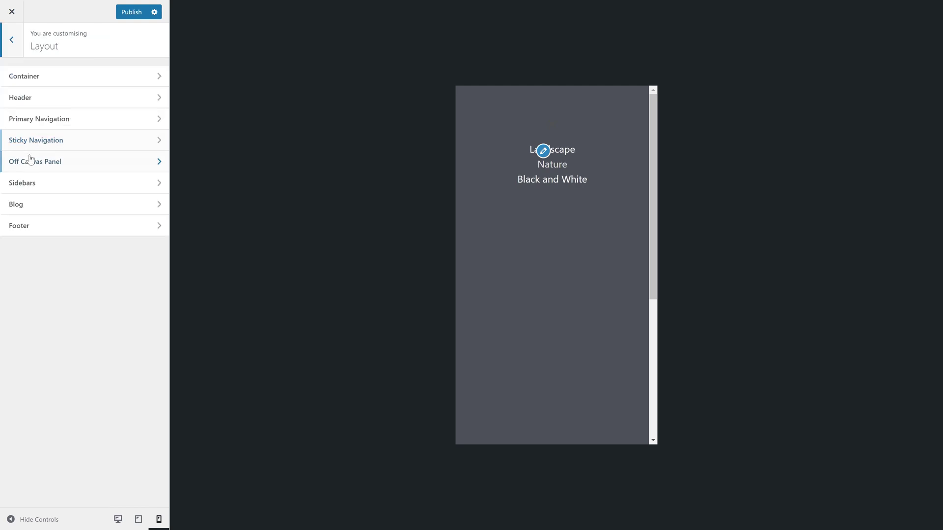
- Raise the off-canvas panel's menu item height so entries sit further apart
left_click(32, 160)
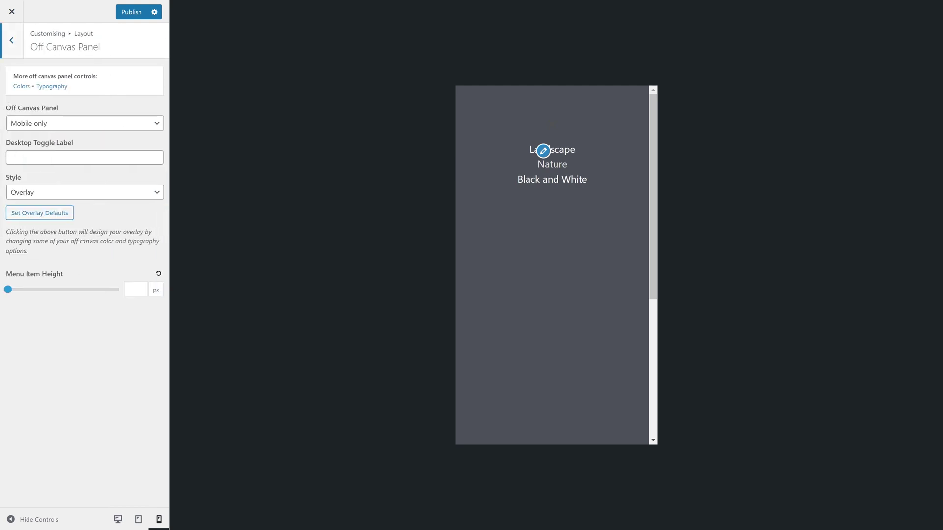
left_click(142, 290)
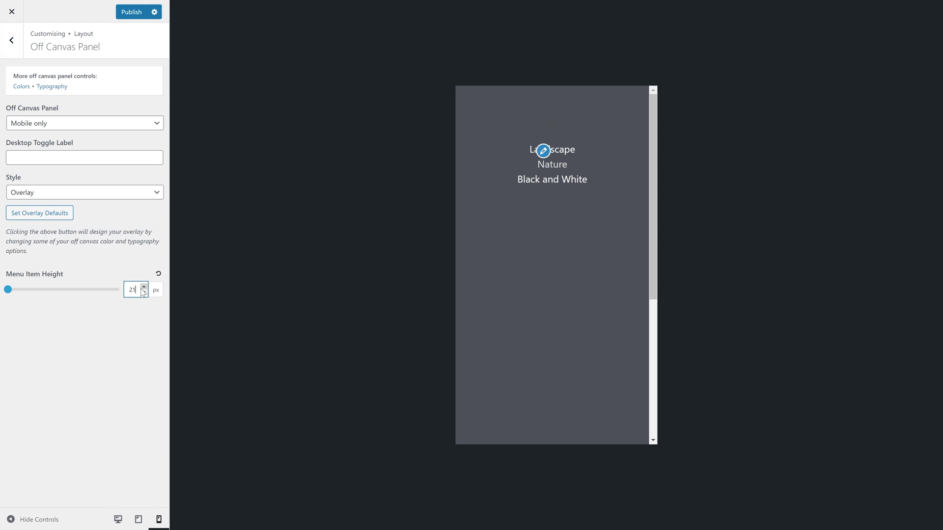
left_click(143, 287)
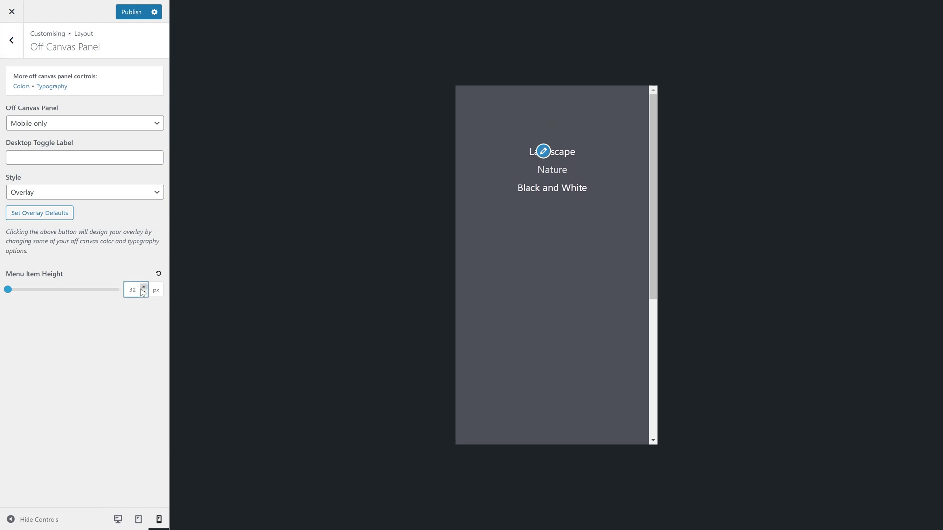
left_click(144, 287)
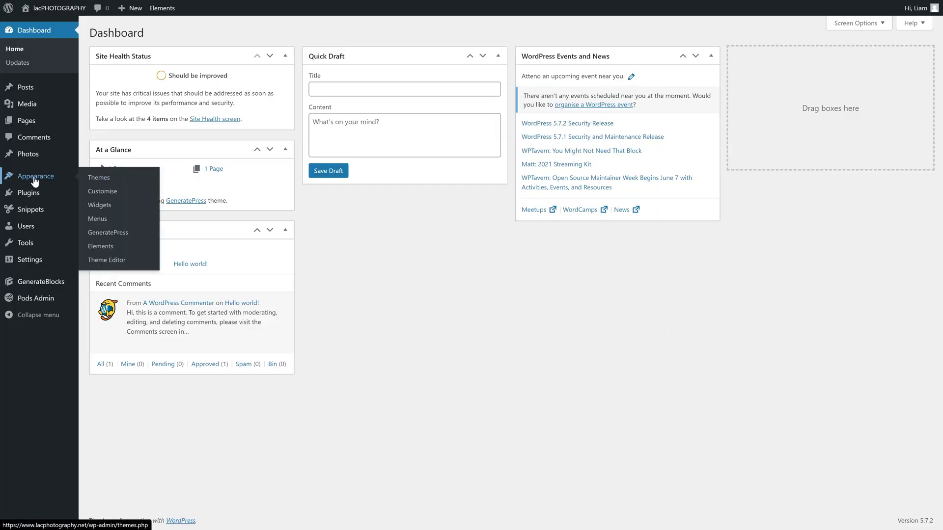
- Create a new Block element under Appearance › Elements and title it 'Hero: Gallery'
left_click(116, 246)
left_click(158, 36)
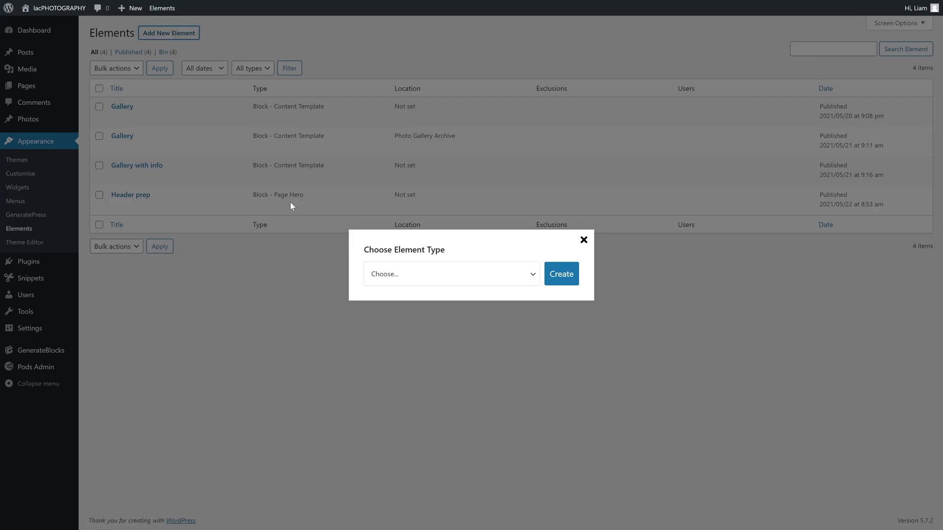
left_click(398, 274)
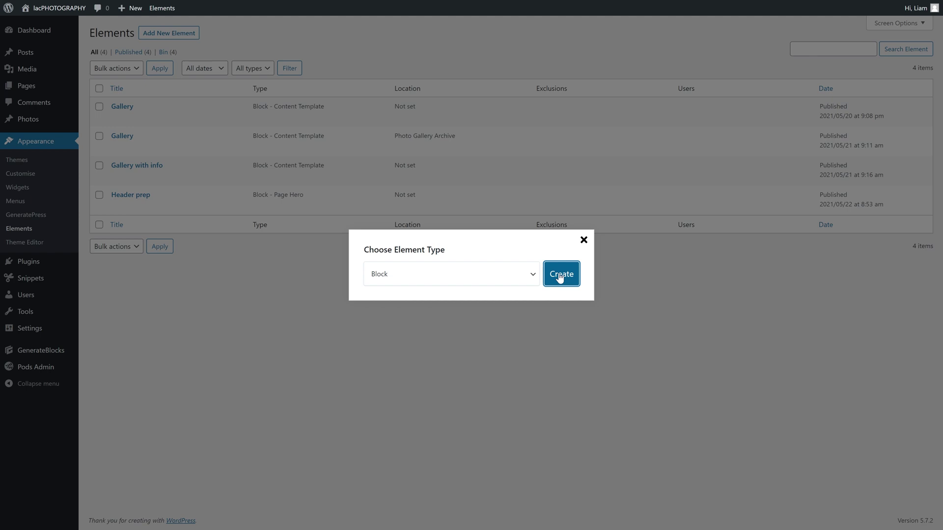
left_click(561, 274)
type("Her")
type("o: ")
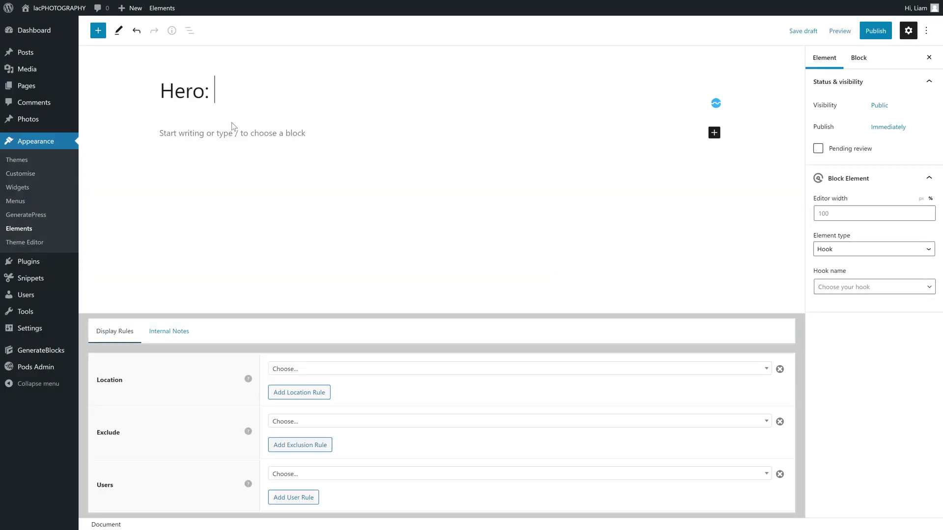
type("Gallery")
- Insert a Container block into the empty element using /container
left_click(233, 127)
type("/conta")
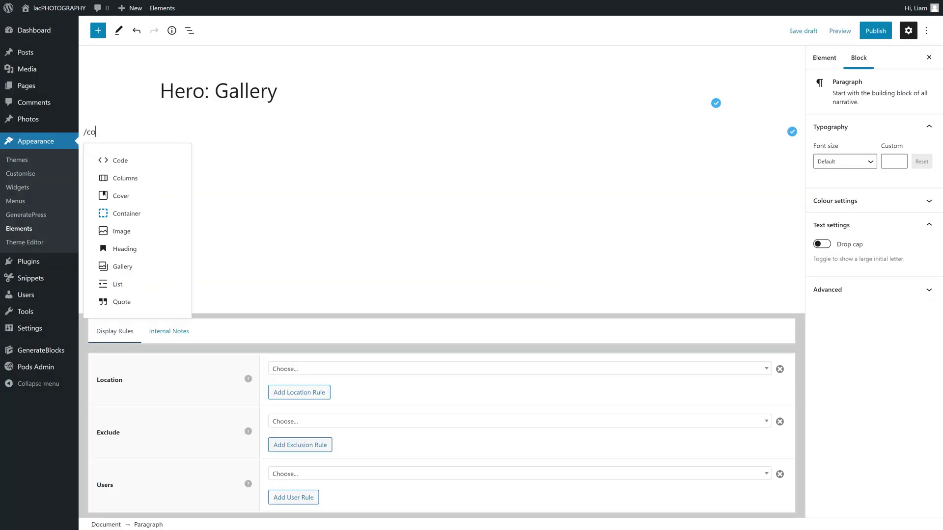
key("Return")
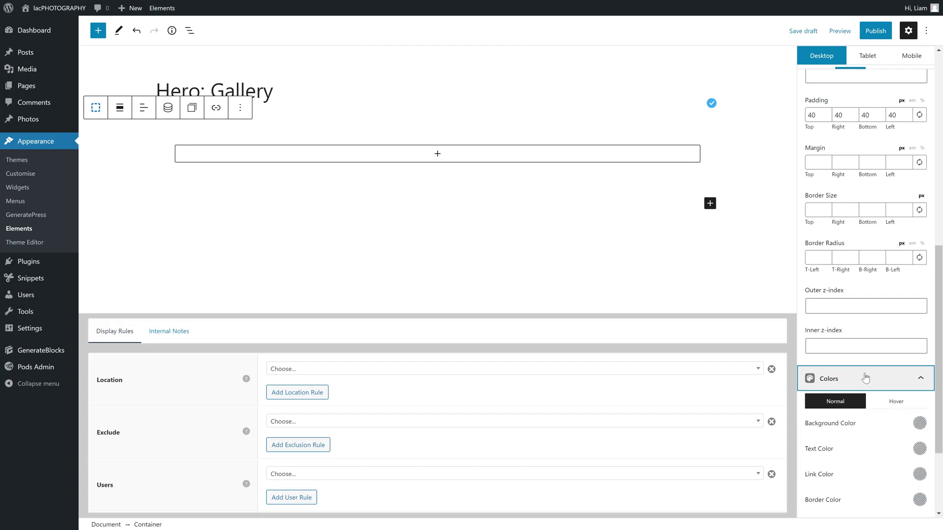
- Give the container a white background lowered to 0.4 opacity
scroll(866, 378, "down", 1)
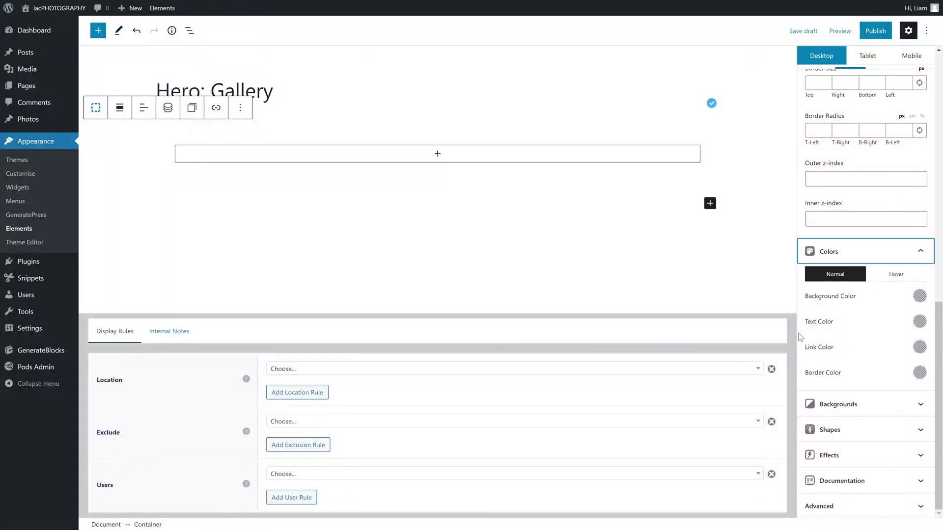
left_click(919, 296)
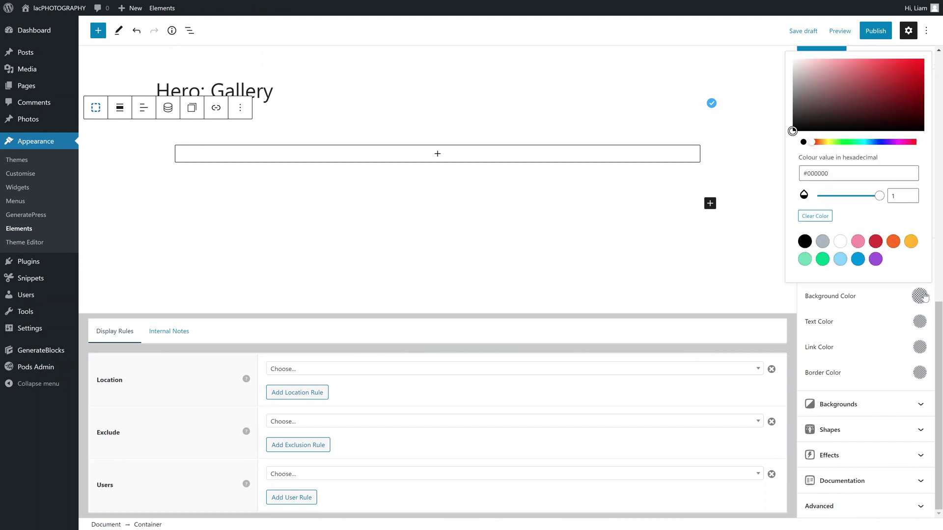
left_click(839, 241)
left_click_drag(865, 198, 844, 199)
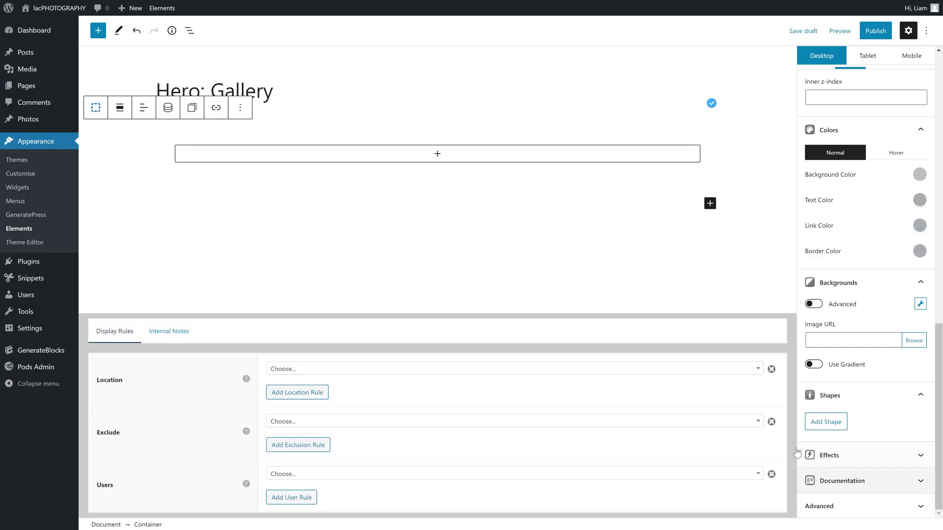
- Add a triangle shape divider at the top, height 30, colour #4d5159
left_click(826, 422)
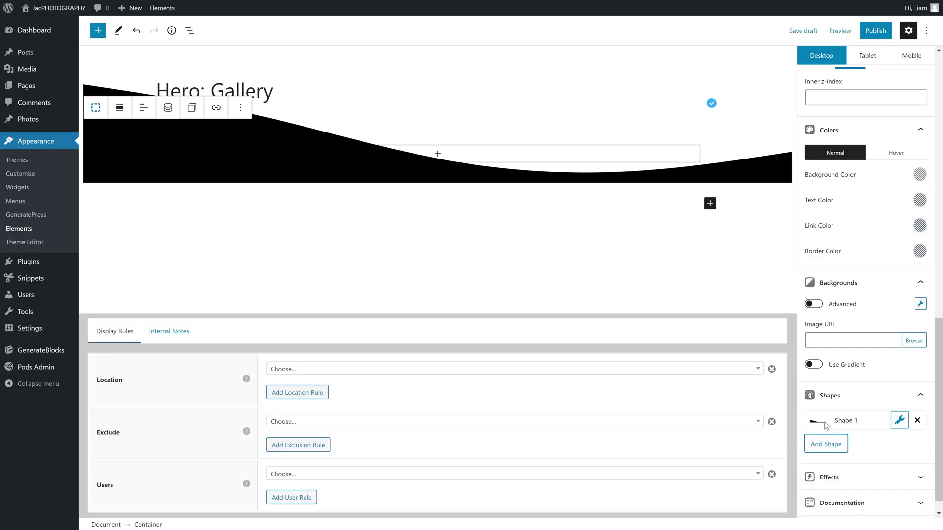
left_click(900, 421)
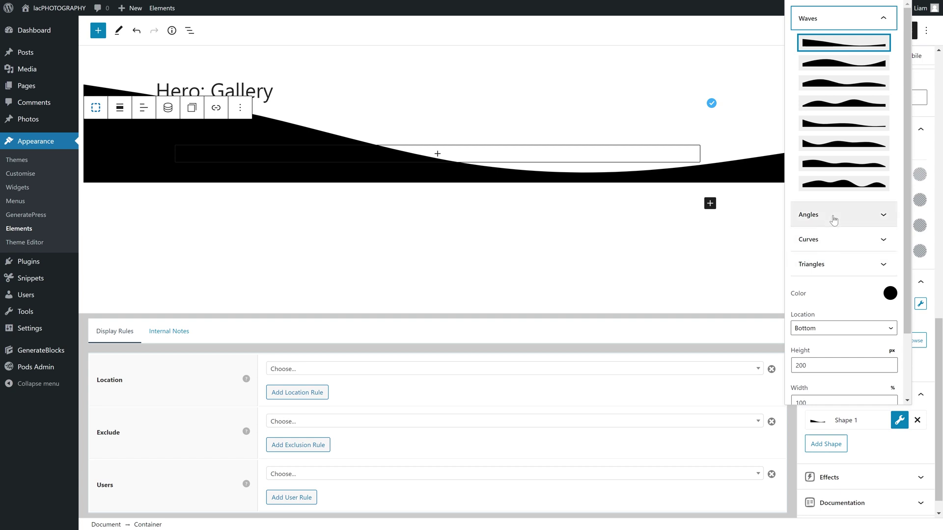
left_click(834, 265)
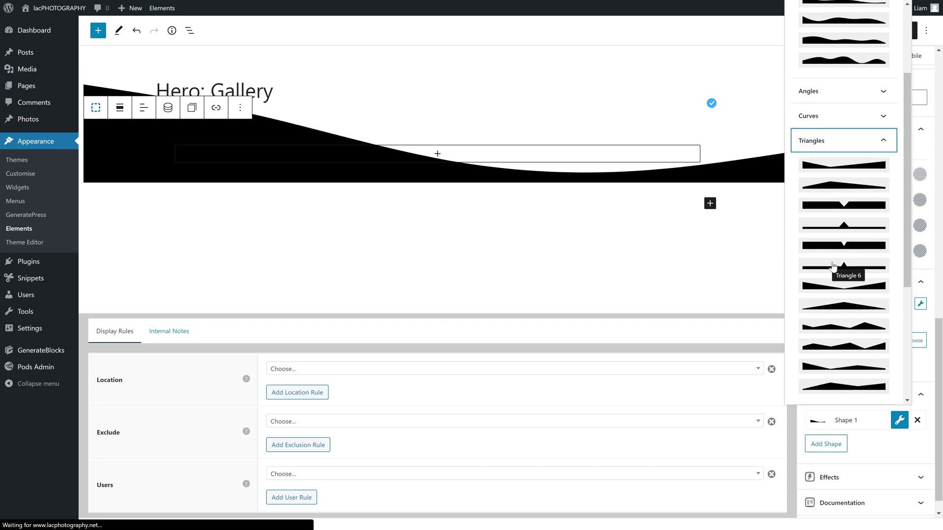
scroll(835, 284, "down", 2)
left_click(831, 263)
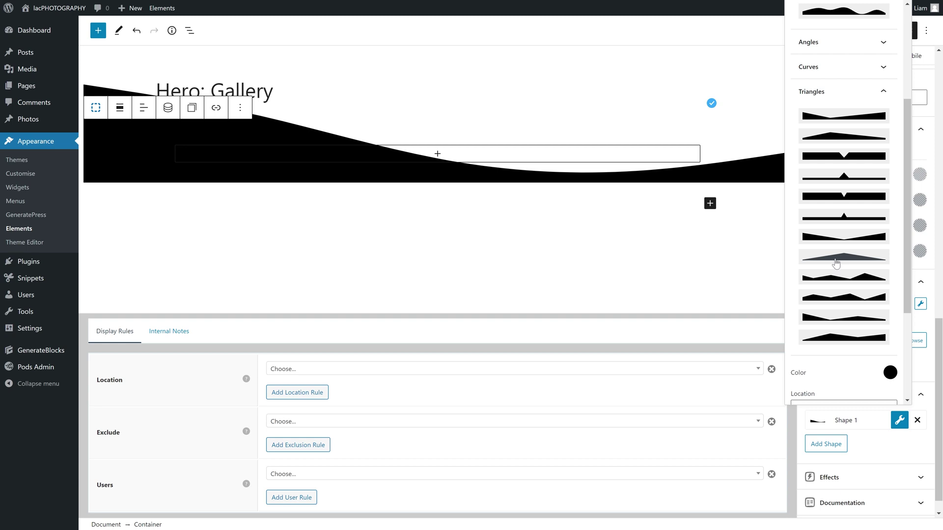
scroll(835, 265, "down", 3)
left_click(830, 252)
left_click(828, 266)
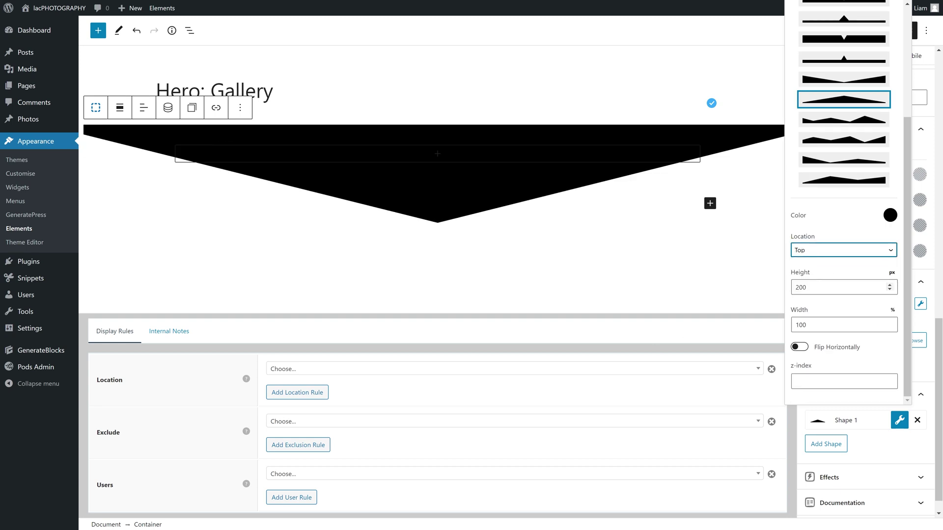
key("Tab")
type("30")
left_click(888, 217)
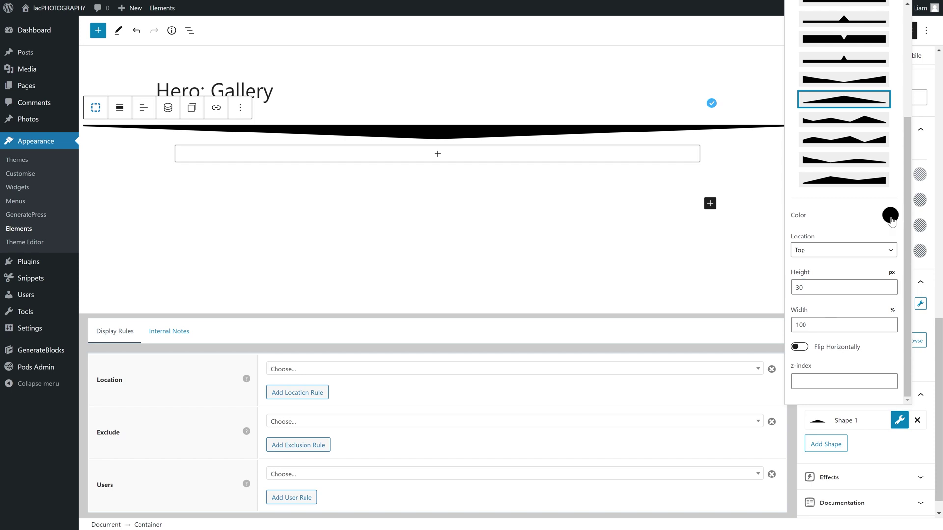
key("Tab")
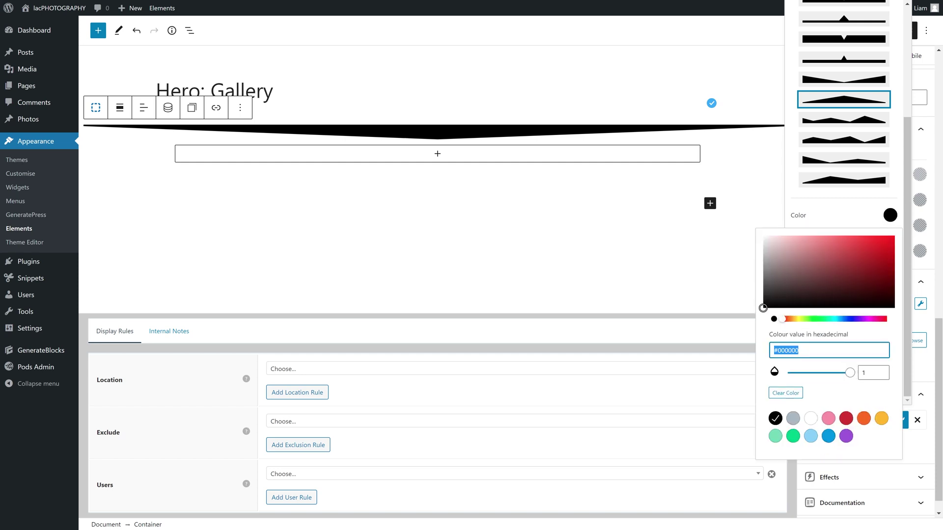
type("#4d5159")
key("Escape")
key("Escape")
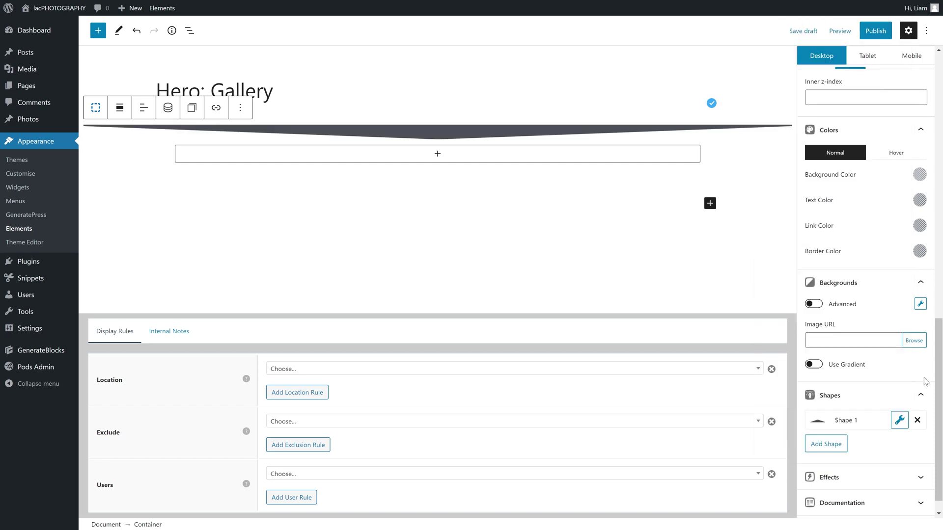
- Add a second triangle divider at the top, height 20, colour #4d5159
left_click(838, 445)
left_click(899, 446)
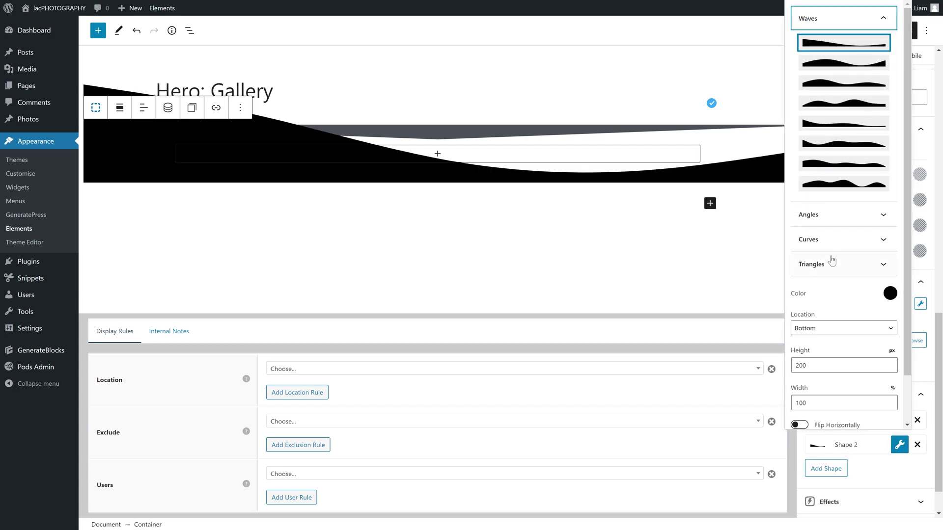
left_click(833, 264)
scroll(833, 262, "down", 2)
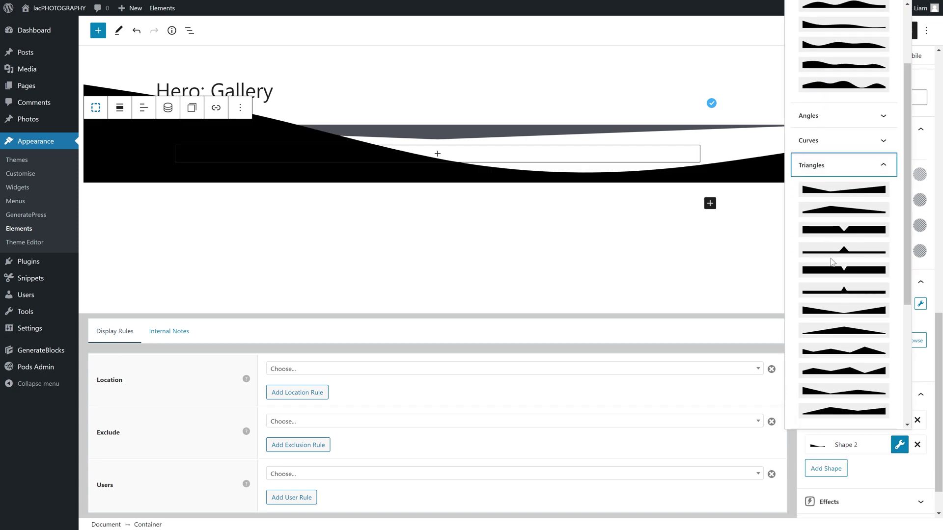
left_click(850, 331)
scroll(850, 331, "down", 3)
left_click(835, 309)
left_click(835, 310)
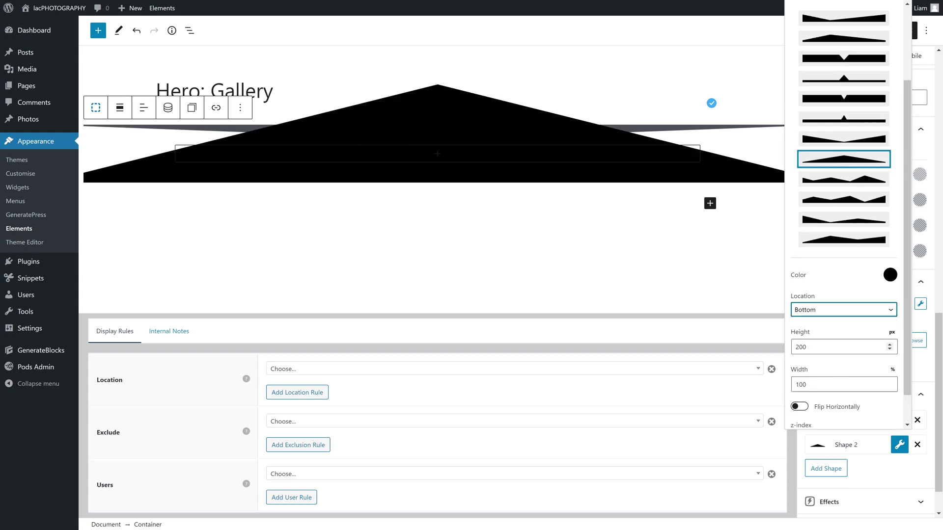
left_click(835, 309)
left_click(830, 320)
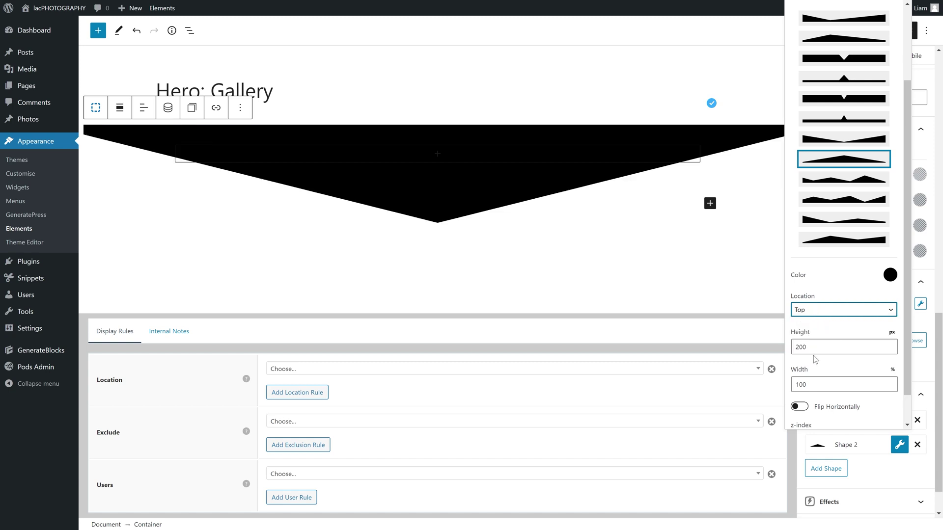
key("Tab")
type("20")
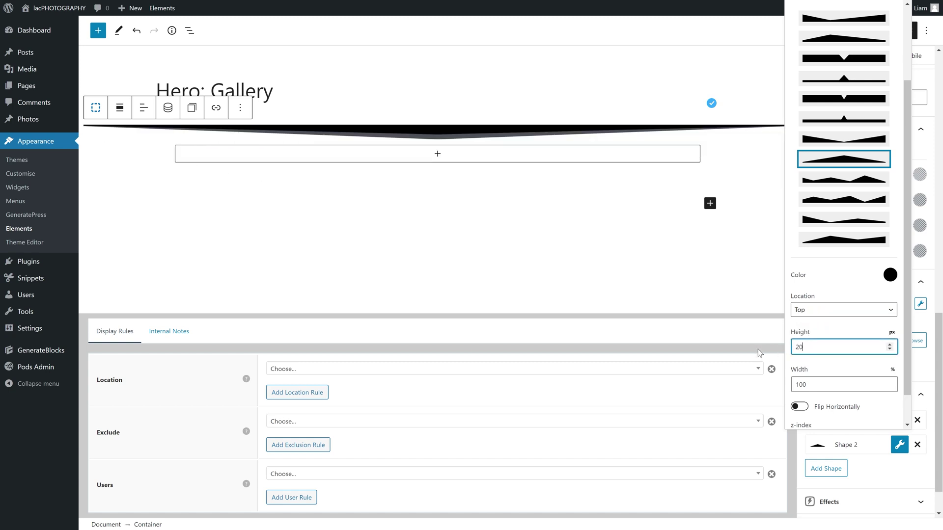
left_click(889, 275)
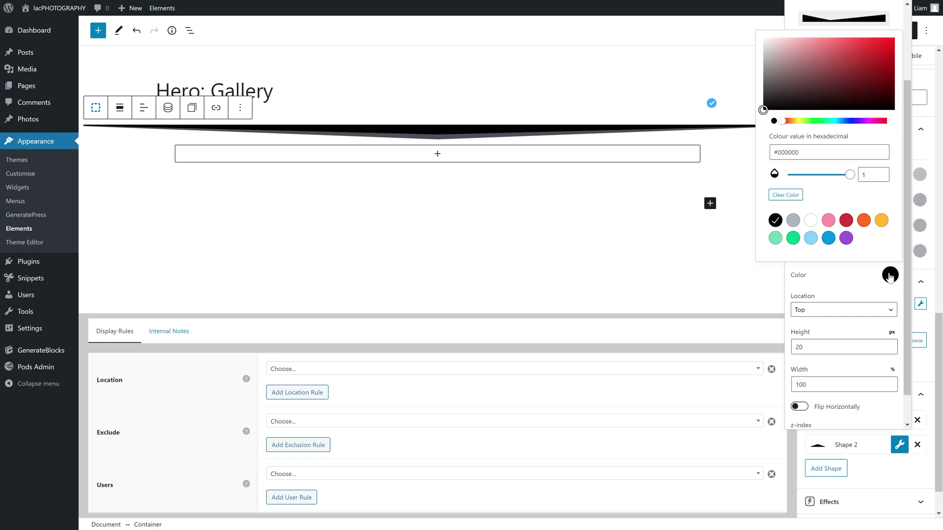
triple_click(806, 152)
type("#4d5159")
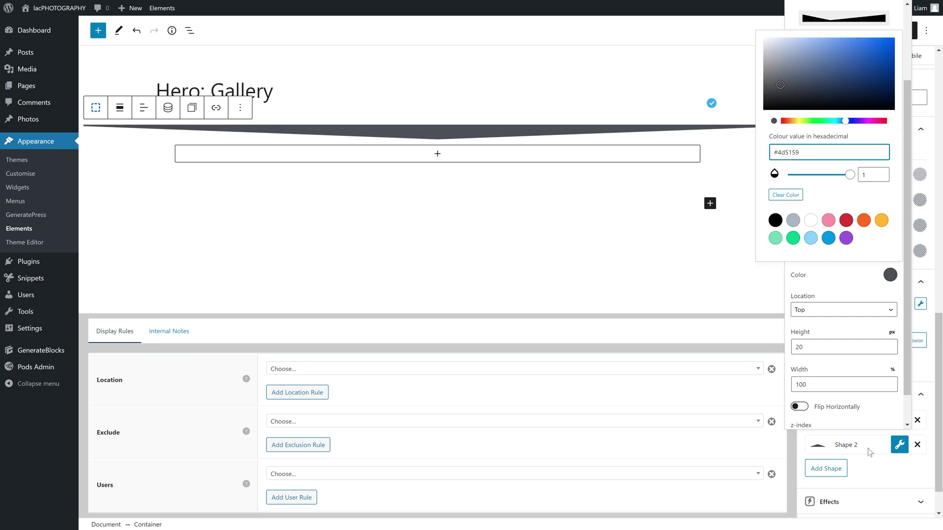
left_click(868, 450)
- Lower the opacity of the first triangle's colour to make it partly transparent
left_click(899, 420)
left_click(890, 276)
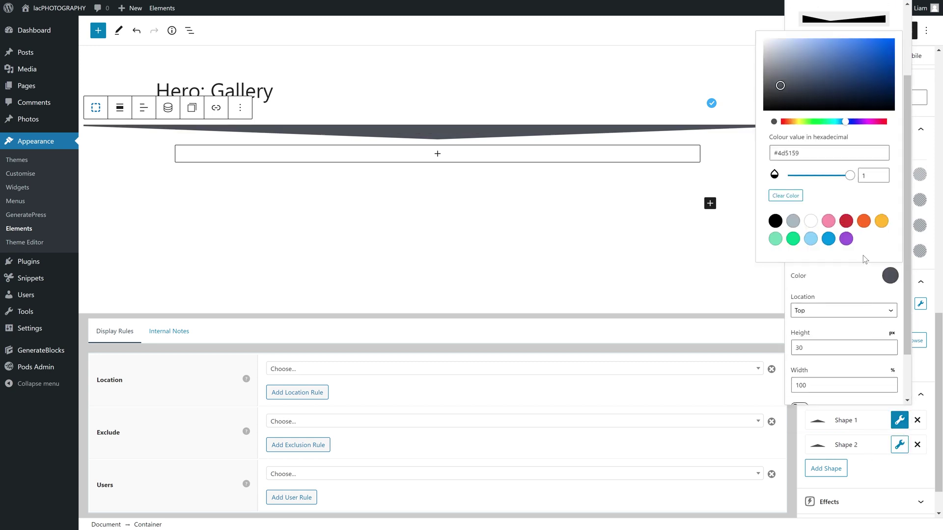
left_click_drag(851, 175, 826, 189)
left_click(861, 280)
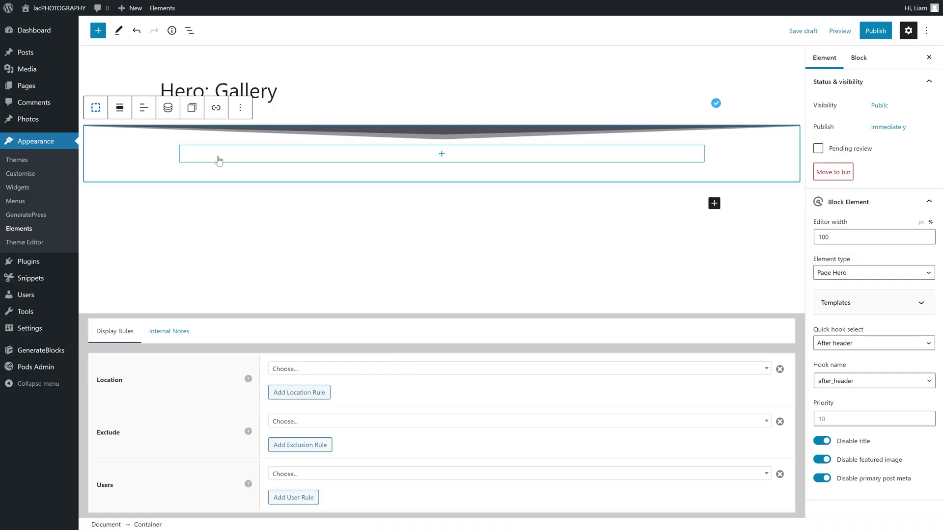
- Insert an H1 Headline block inside the hero container
left_click(218, 158)
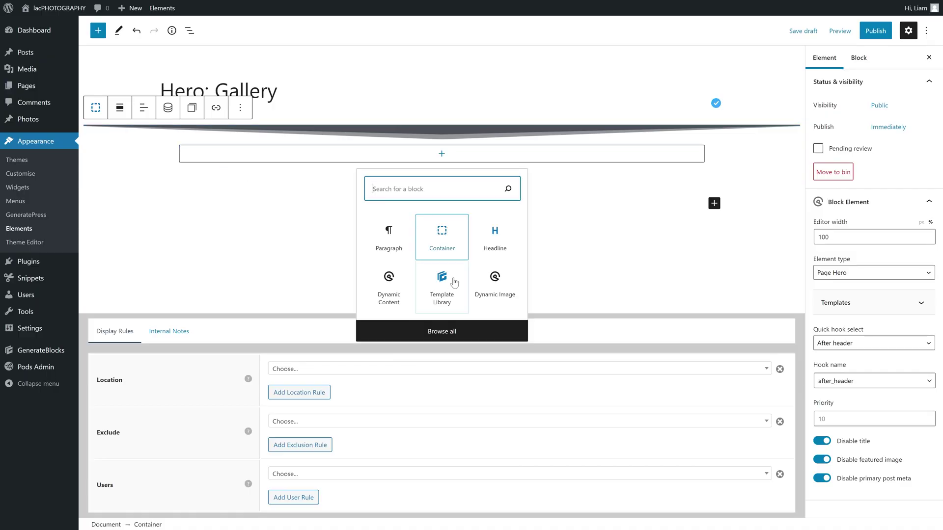
left_click(494, 237)
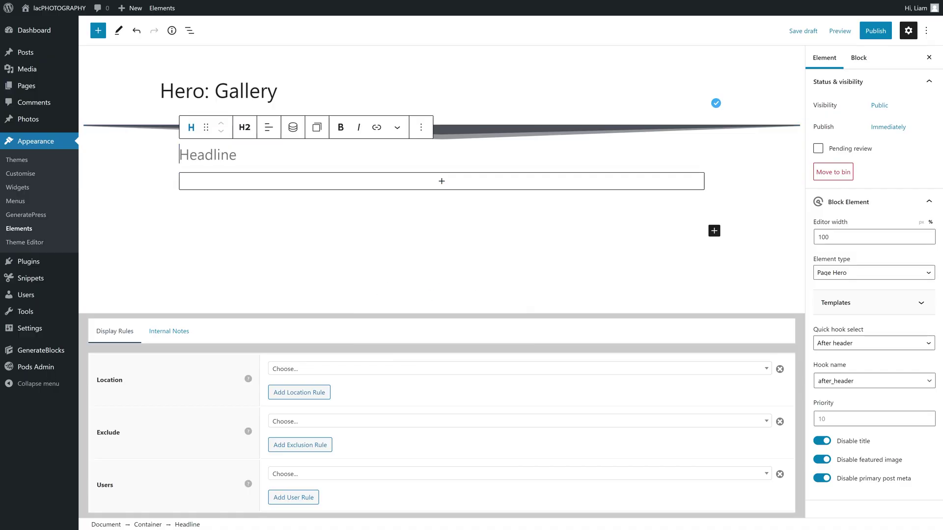
left_click(243, 129)
left_click(268, 161)
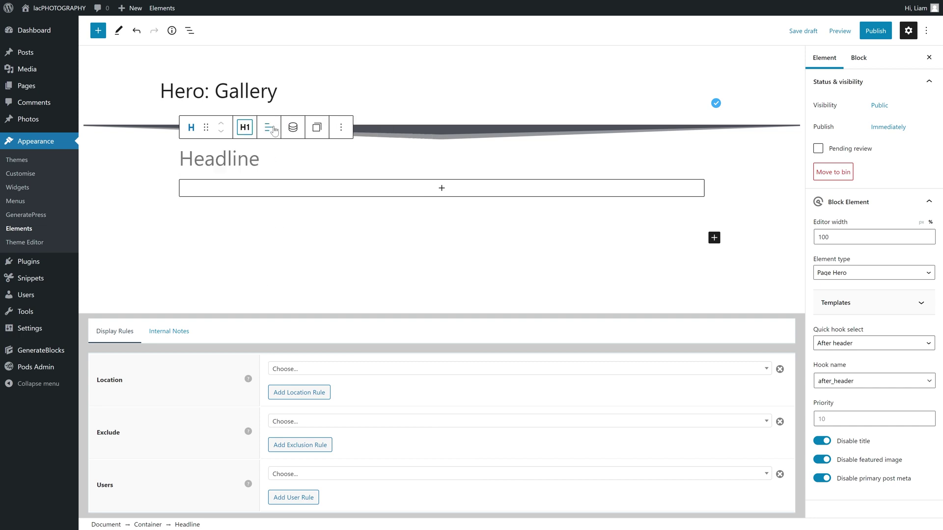
- Set the headline's dynamic text to Title and centre-align it
left_click(293, 128)
left_click(317, 170)
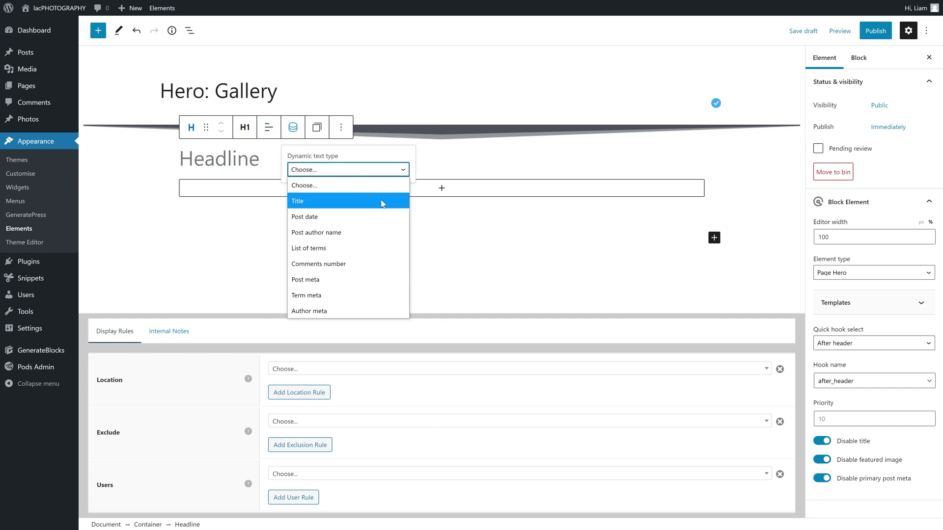
left_click(383, 202)
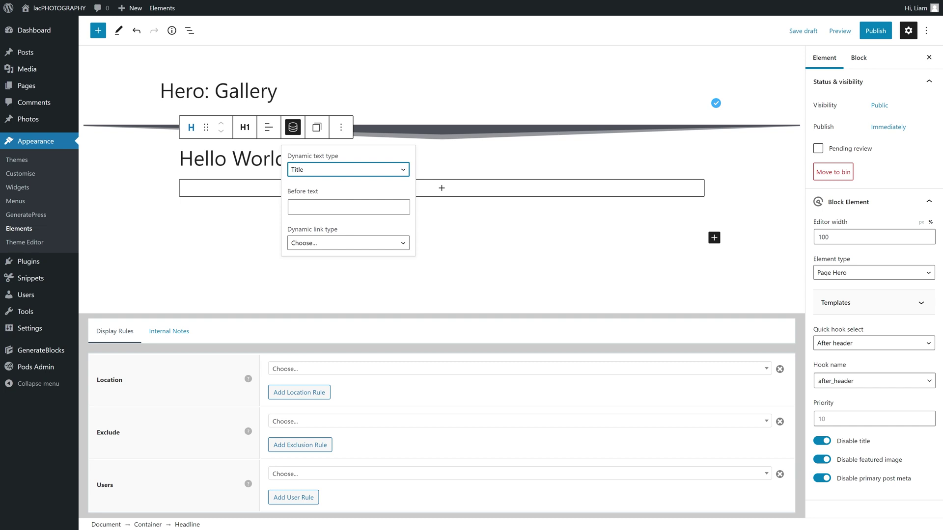
left_click(268, 127)
left_click(268, 128)
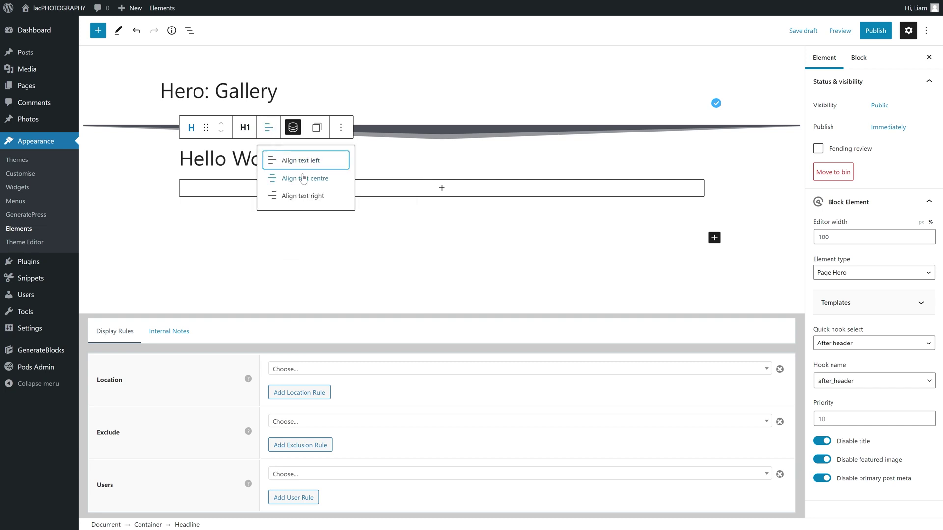
left_click(309, 175)
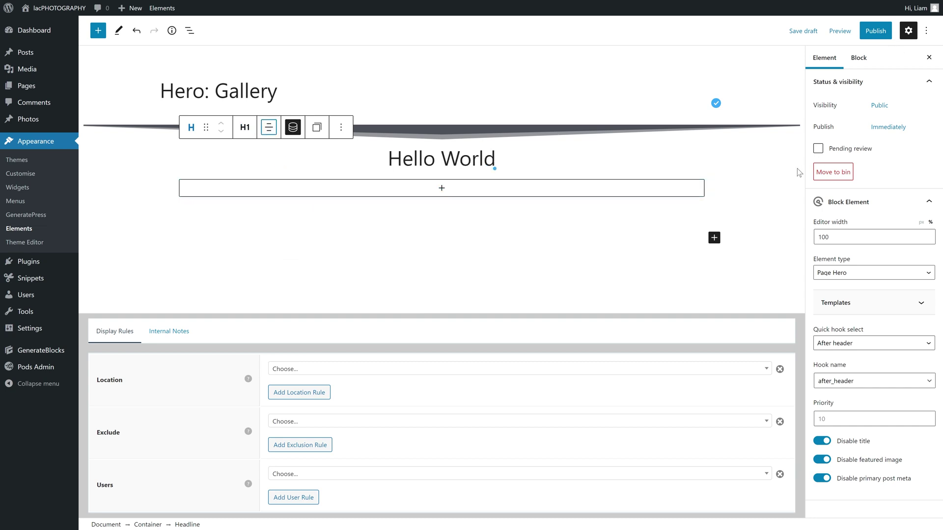
left_click(104, 213)
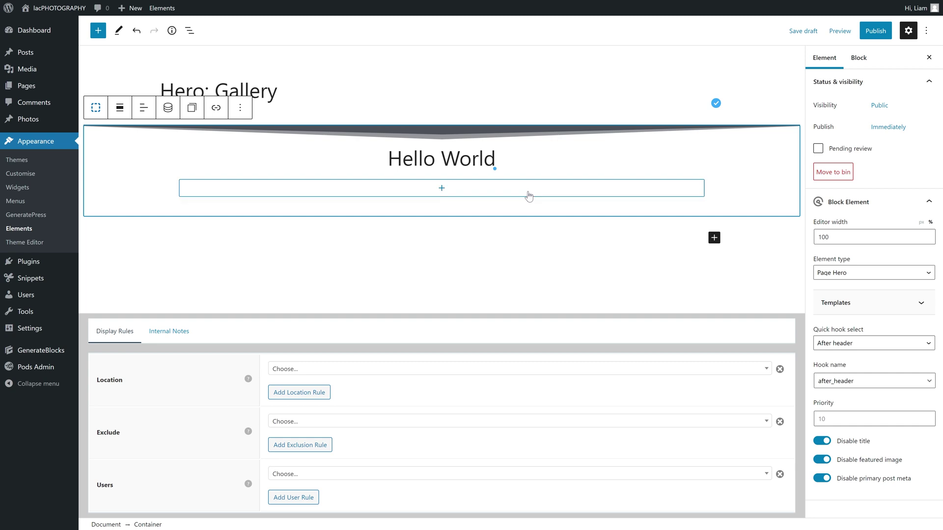
- Set the container's bottom border size to 3 and its border colour to #4d5159
left_click(857, 57)
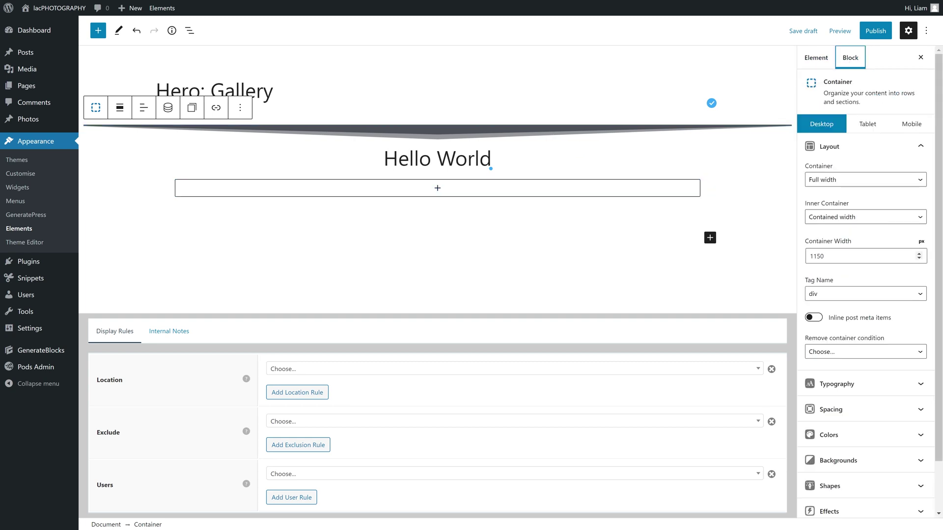
scroll(830, 265, "down", 2)
left_click(847, 354)
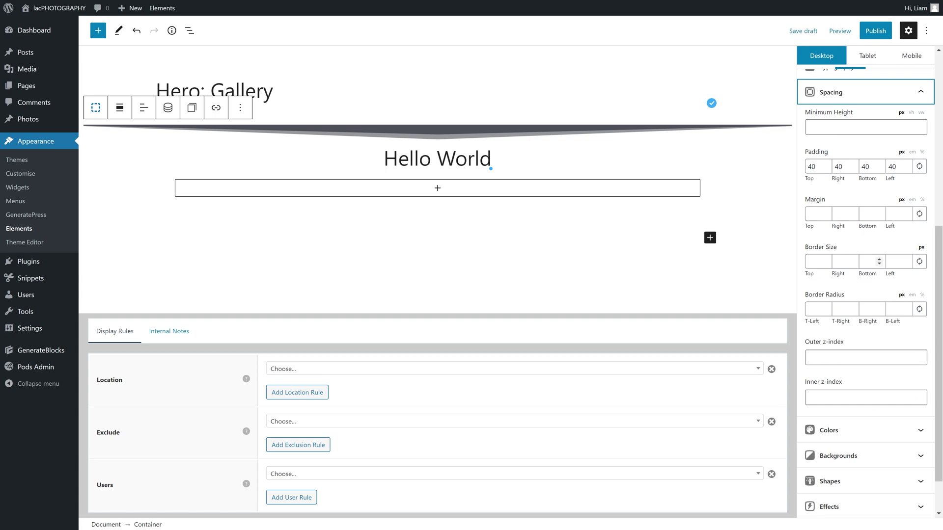
left_click(869, 262)
type("3")
scroll(860, 323, "down", 1)
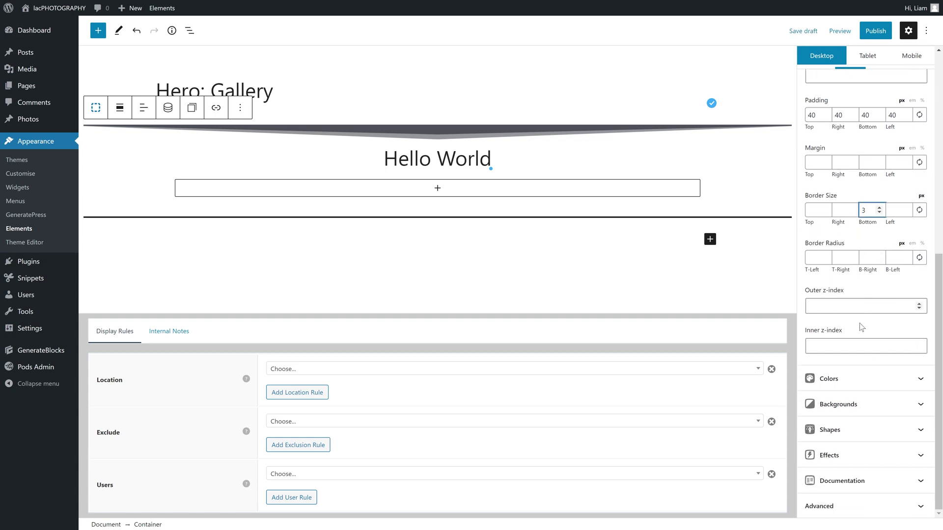
left_click(852, 381)
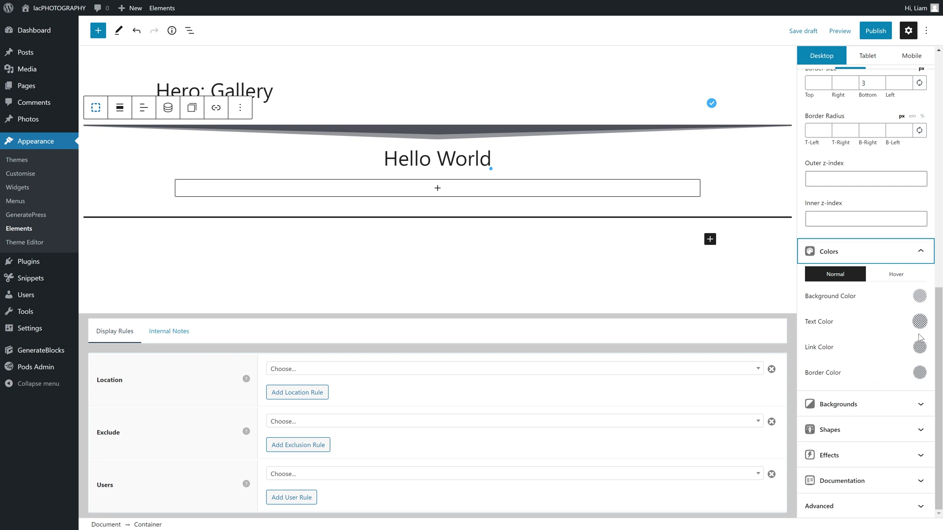
left_click(919, 373)
key("ctrl+a")
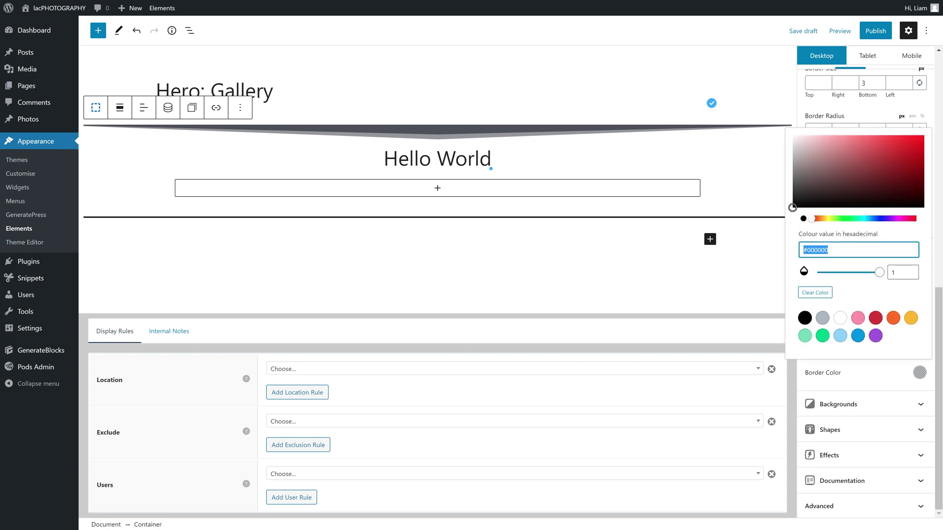
type("#4d5159")
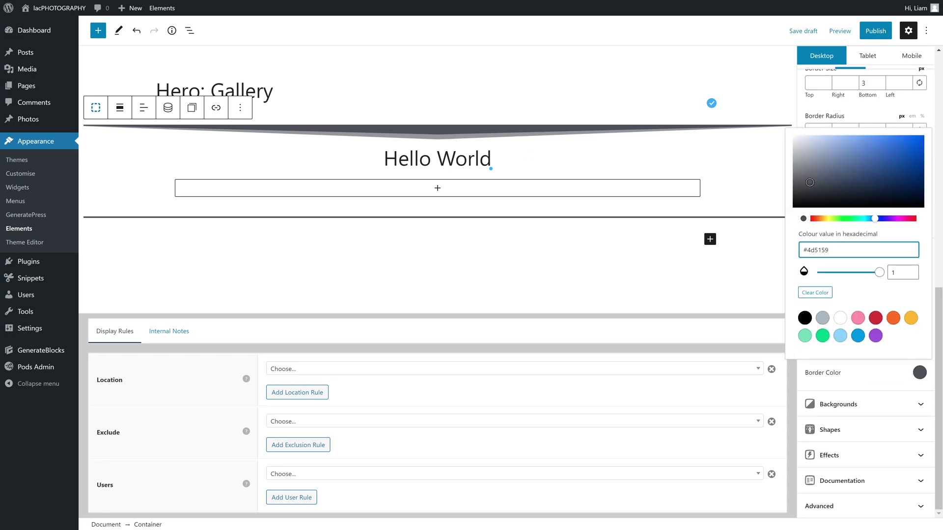
left_click(84, 206)
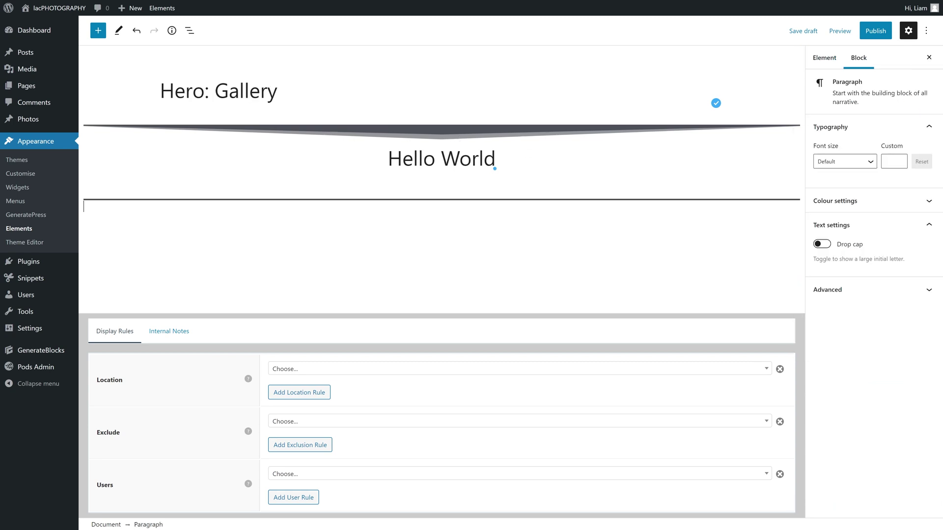
- Publish the Hero: Gallery element with location Photo Gallery Archive (All Galleries)
left_click(875, 30)
left_click(842, 33)
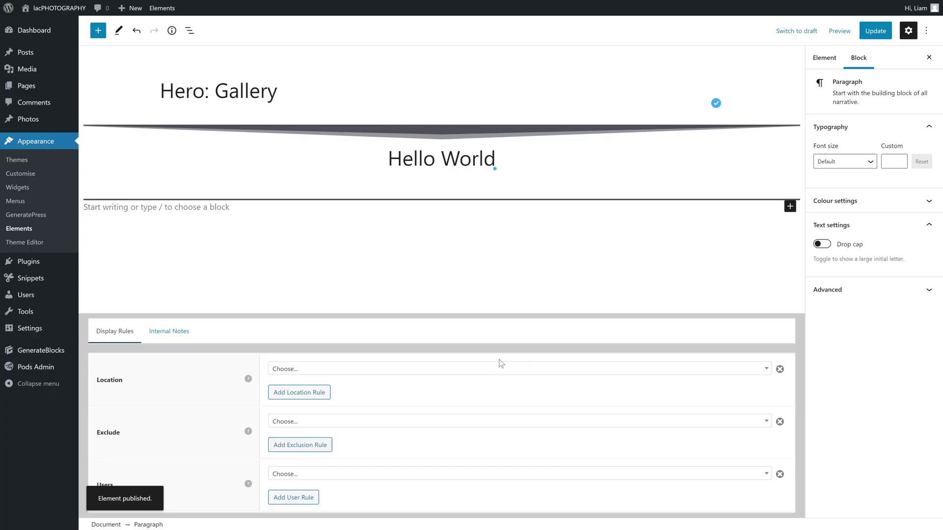
left_click(372, 376)
scroll(385, 438, "down", 5)
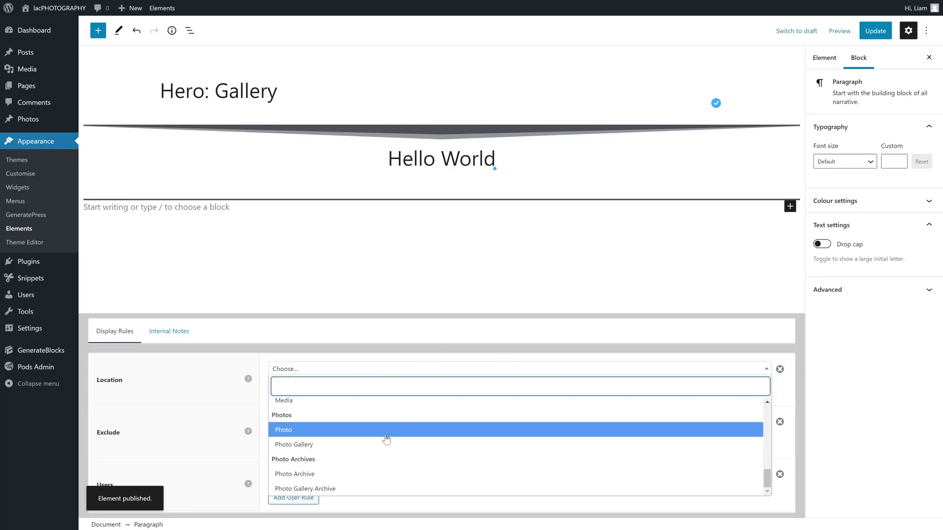
left_click(334, 489)
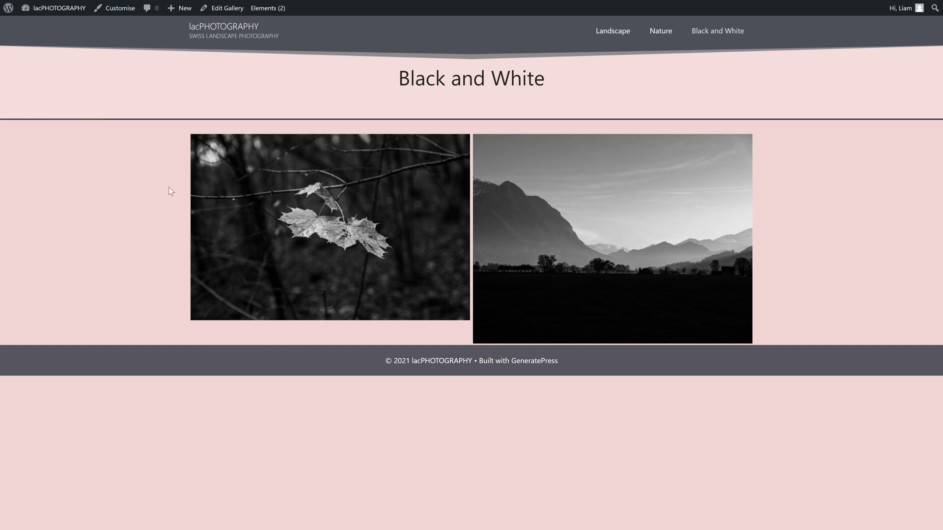
- Open the Landscape gallery page from the site menu to check its hero
left_click(604, 34)
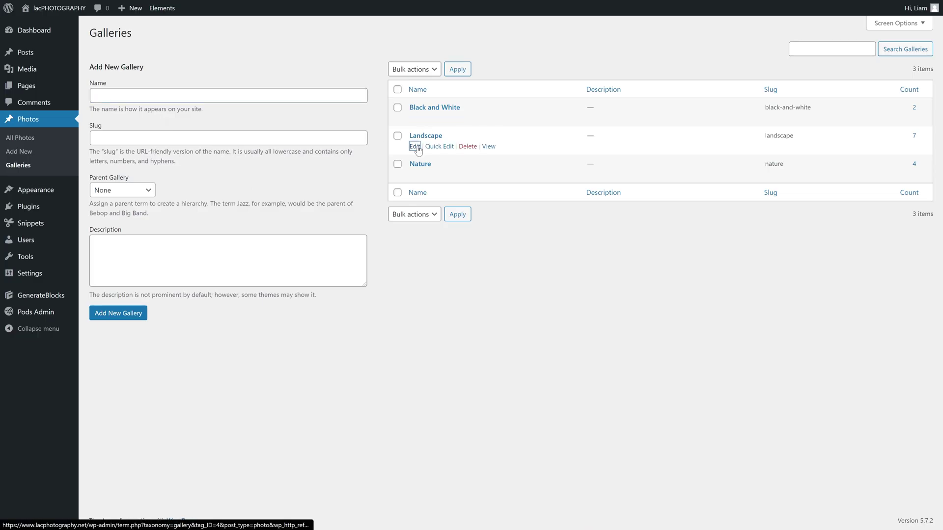
- Paste Lorem ipsum placeholder text as the Landscape gallery description and update it
left_click(418, 148)
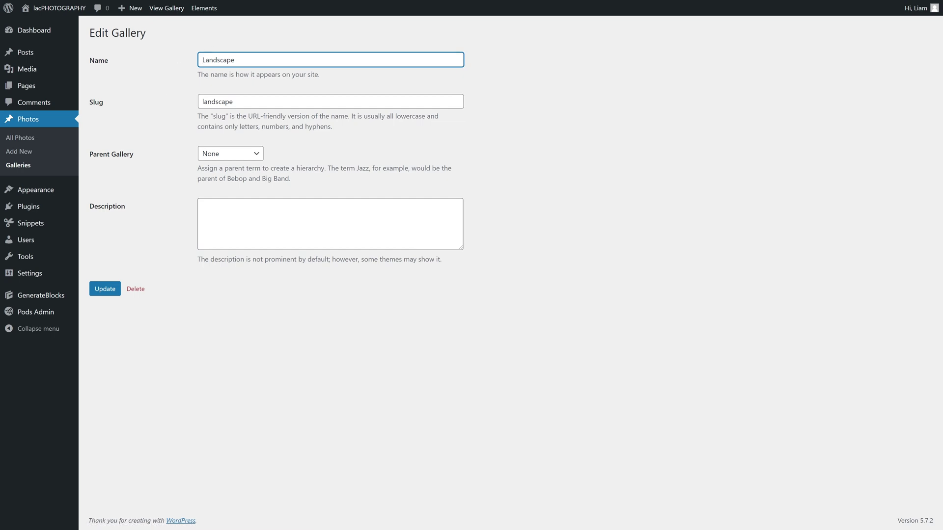
left_click(272, 245)
key("ctrl+v")
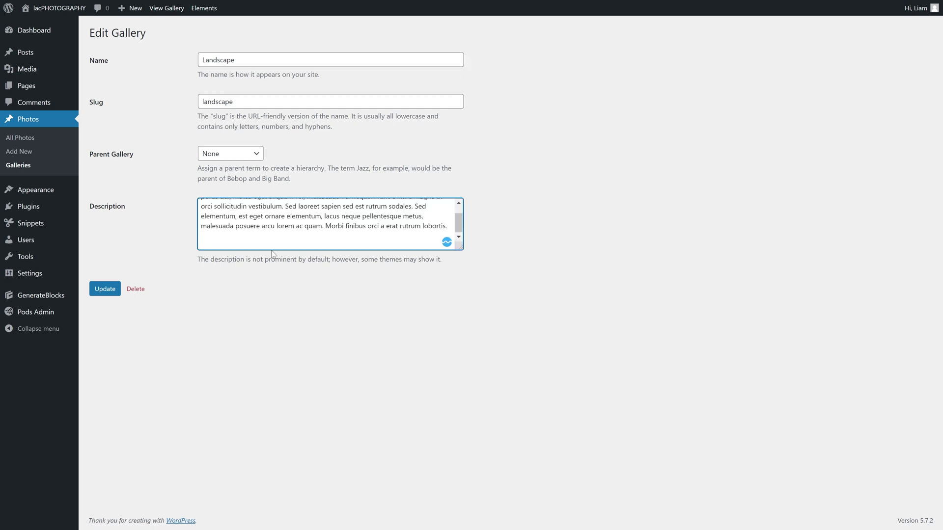
key("BackSpace")
left_click(99, 294)
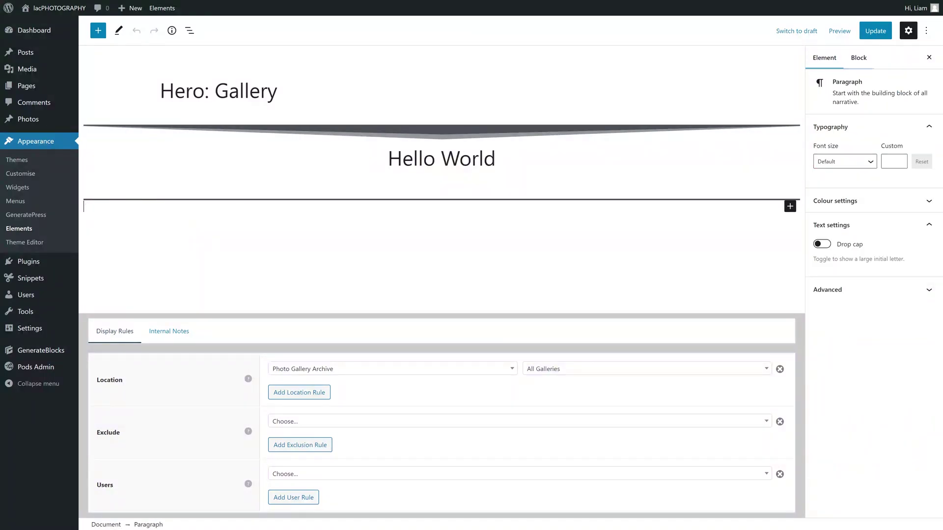
- Insert a Term description Dynamic Content block under the headline and update the element
left_click(136, 212)
left_click(544, 196)
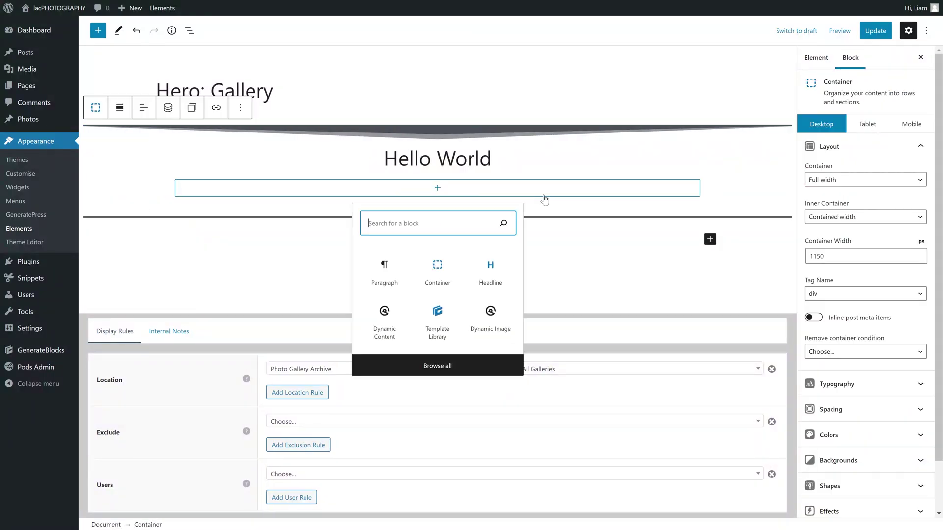
left_click(380, 324)
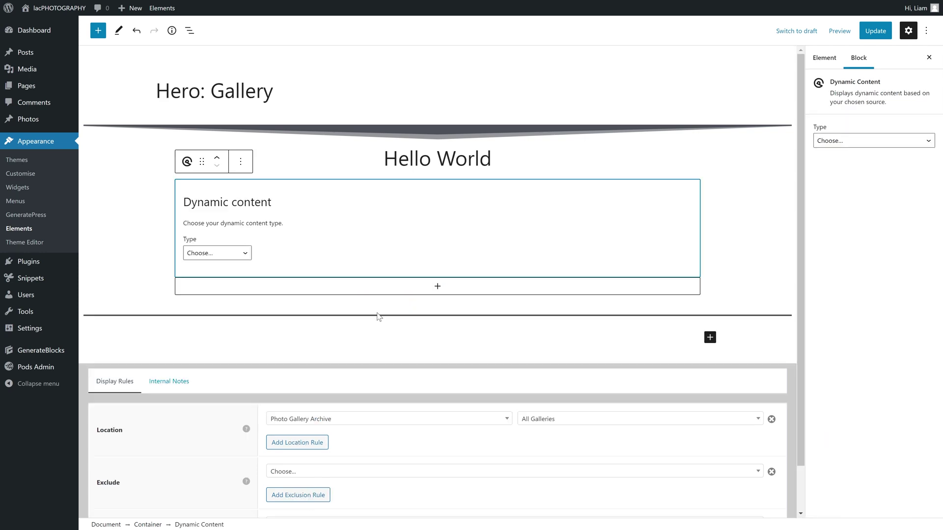
left_click(246, 254)
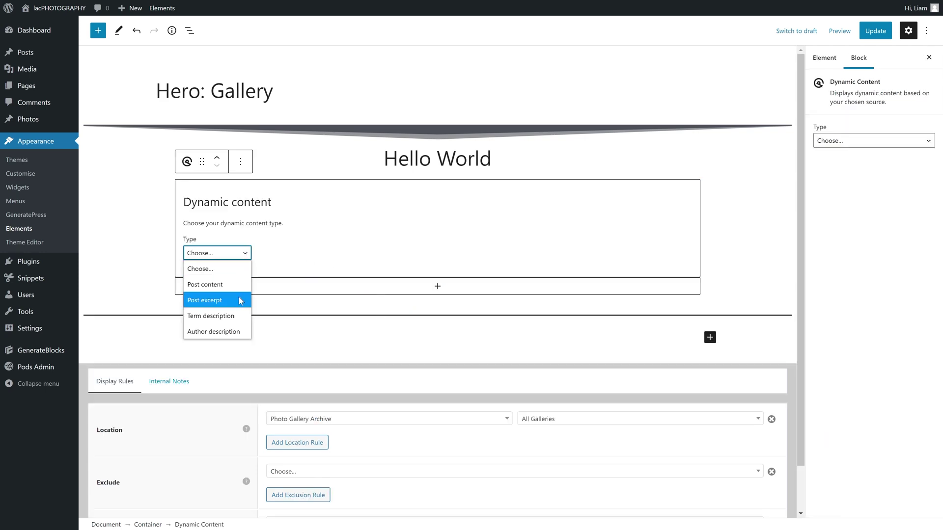
left_click(241, 317)
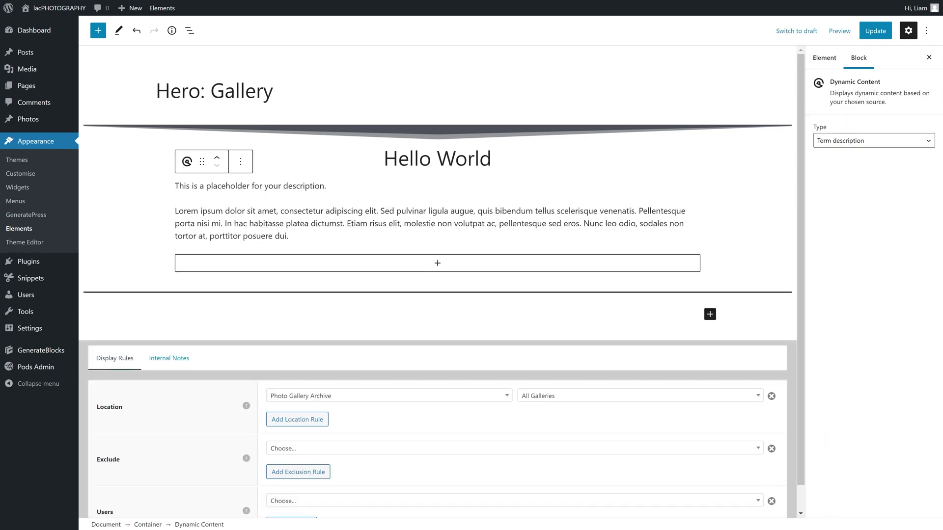
left_click(875, 31)
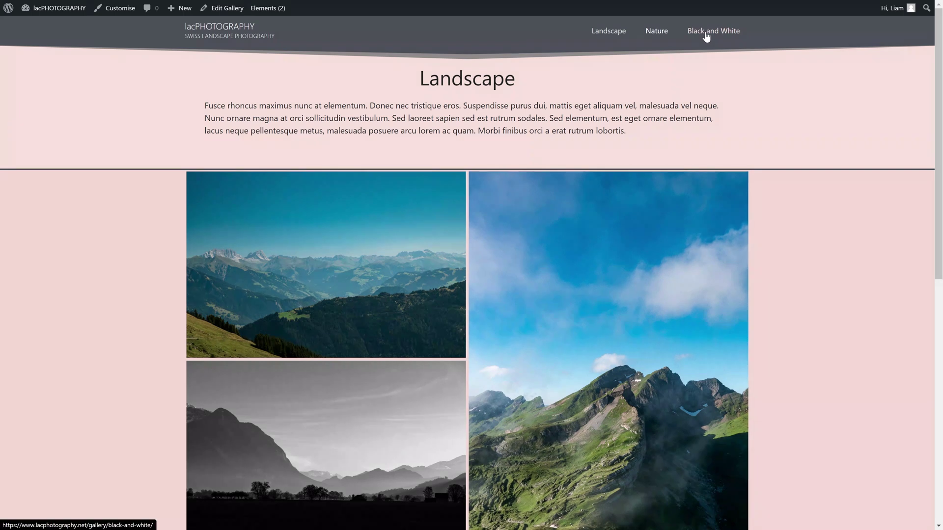
- View the Black and White and Nature gallery pages, then select the hero container in the editor
left_click(706, 34)
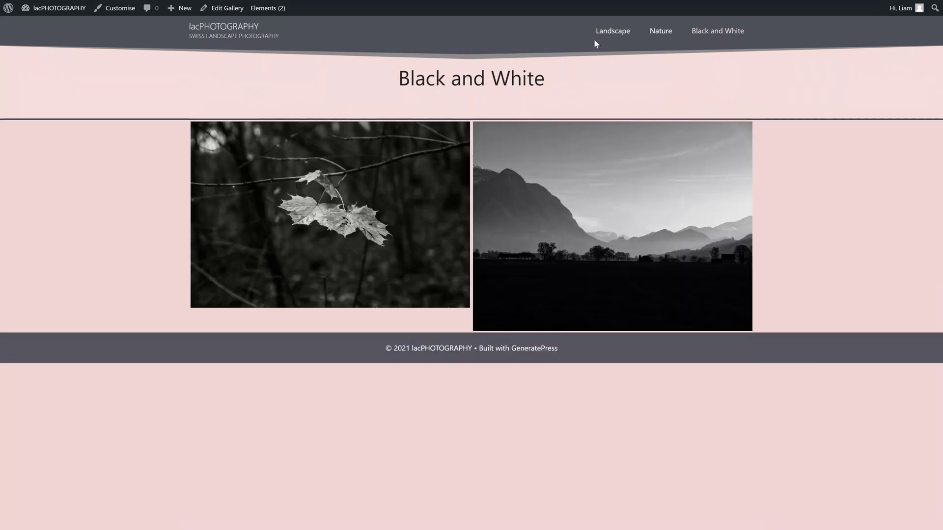
left_click(659, 33)
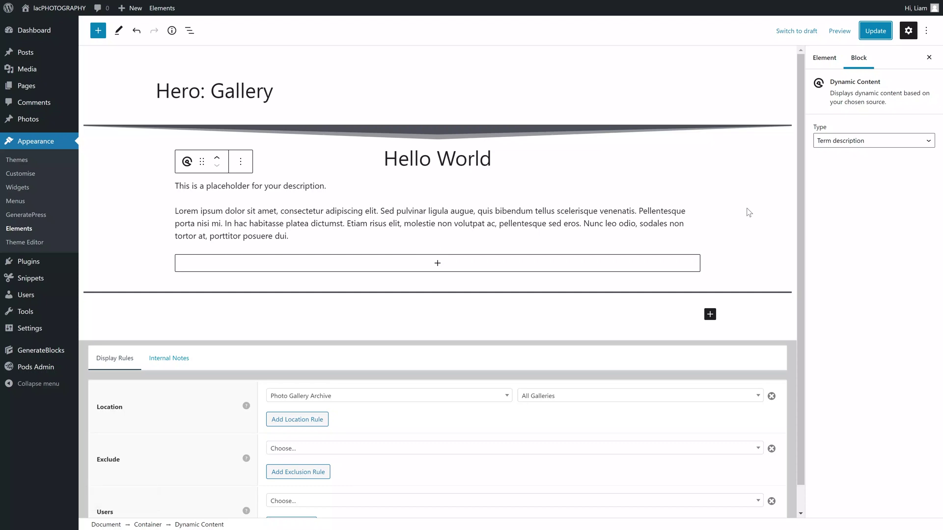
left_click(767, 217)
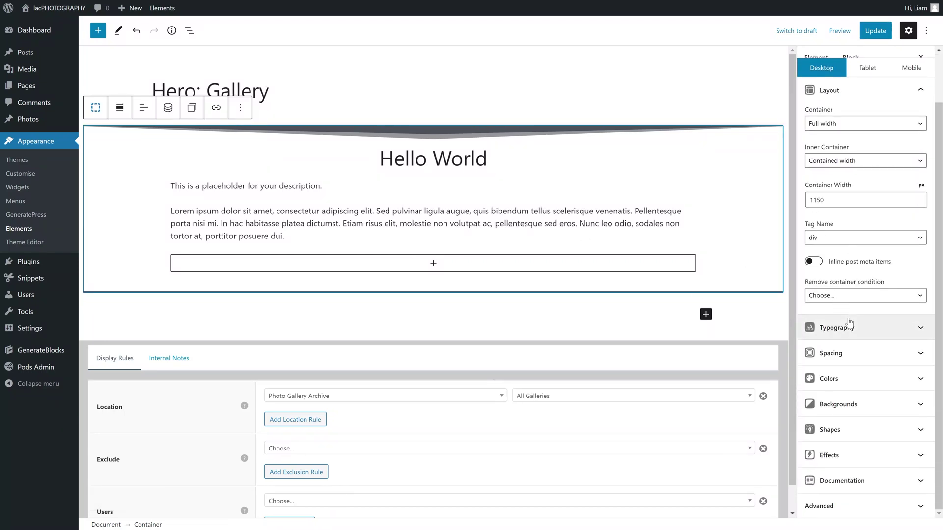
- Set the hero Container's Spacing margin-bottom to 20 px, leaving a gap above the Nature gallery, and update
left_click(857, 353)
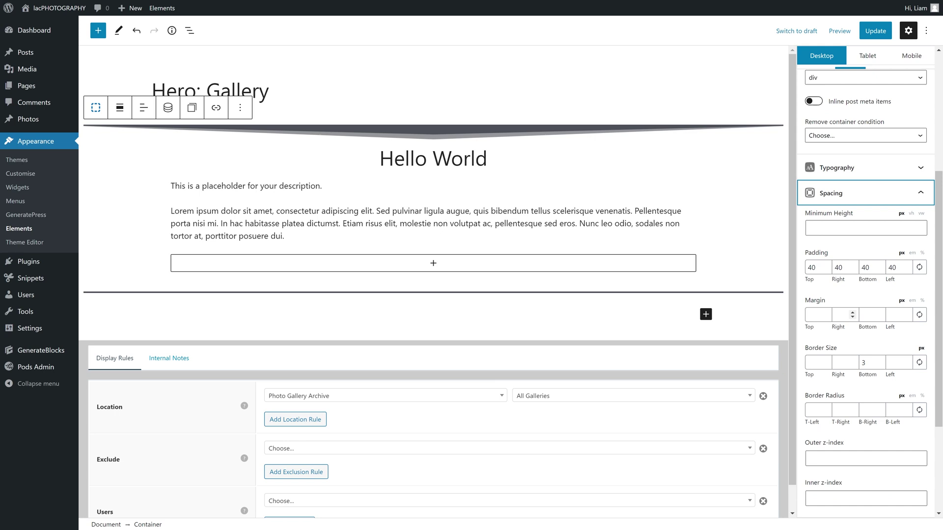
left_click(870, 315)
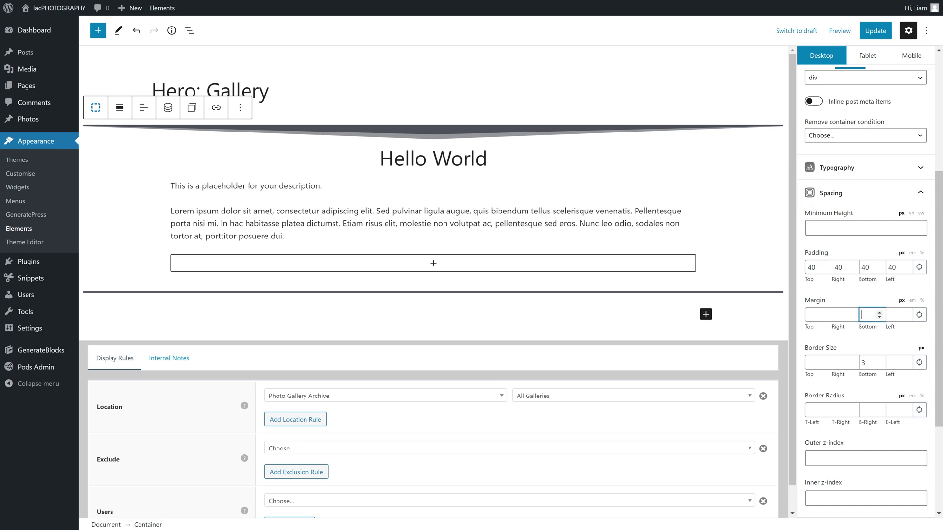
left_click(872, 30)
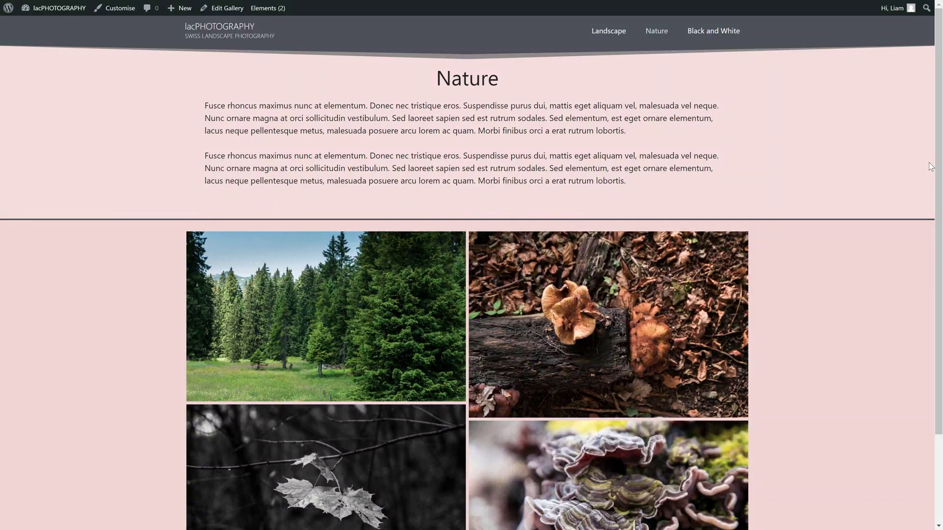
scroll(590, 188, "down", 2)
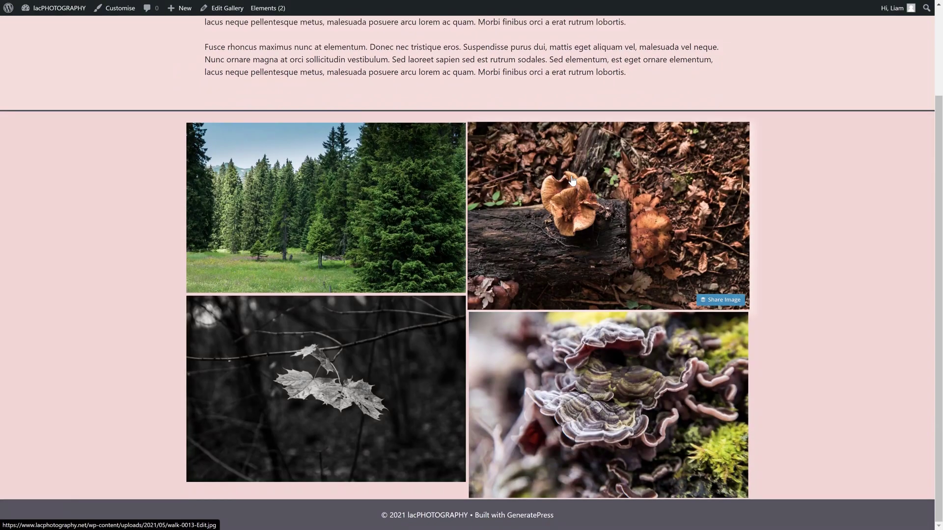